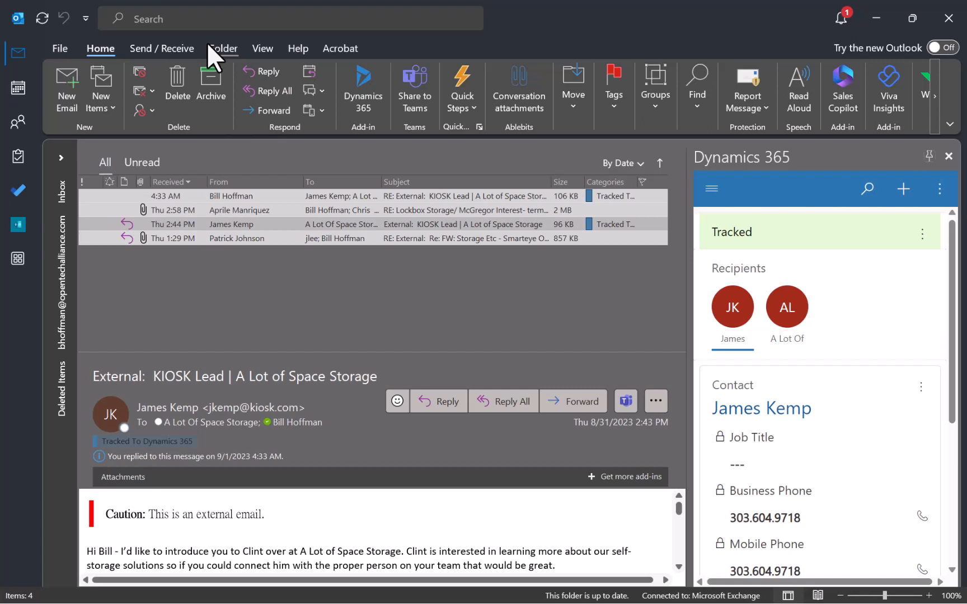
# Reopen the original KIOSK Lead email and enlarge its preview pane.
pyautogui.click(222, 194)
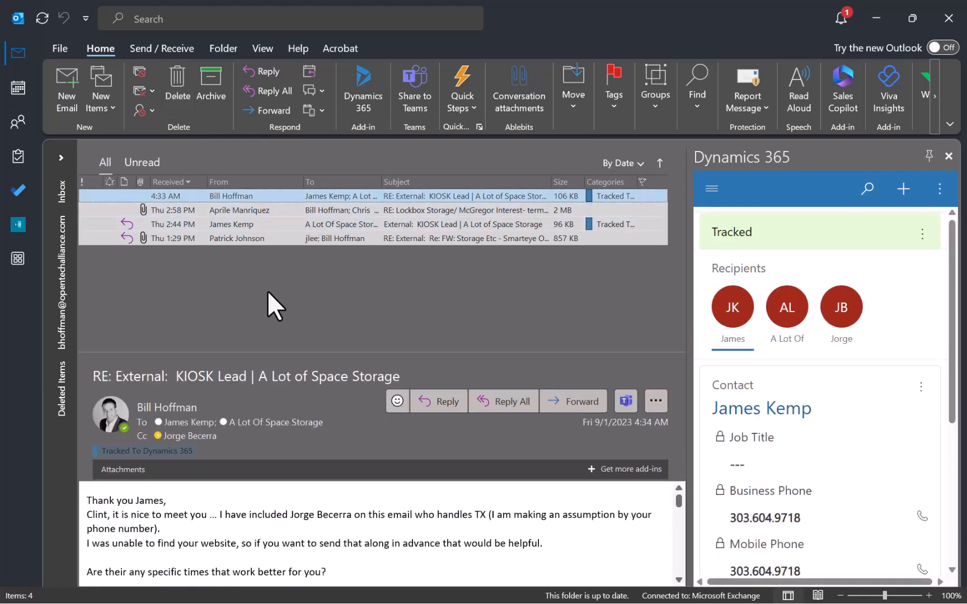
pyautogui.click(220, 222)
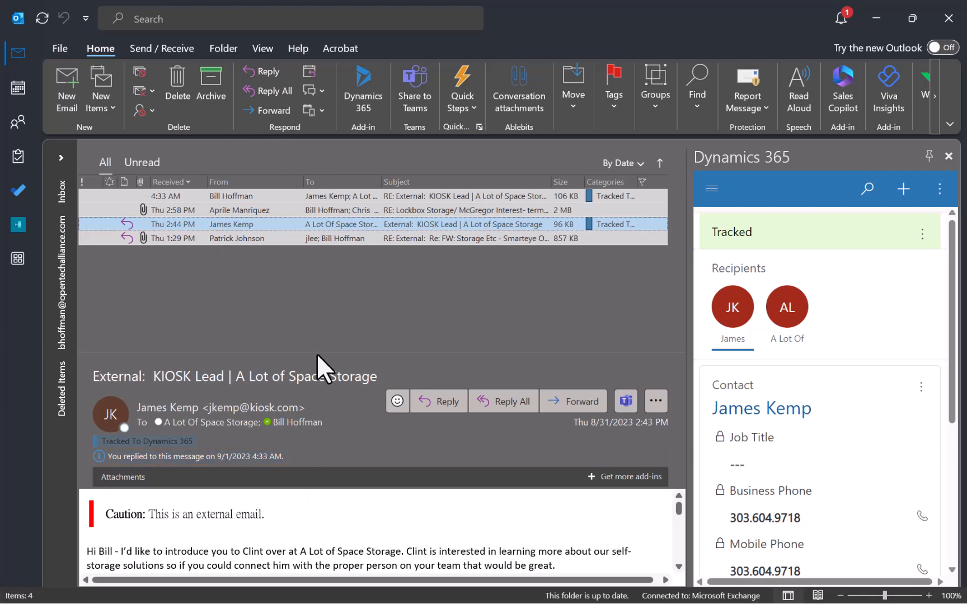
pyautogui.moveTo(317, 352); pyautogui.dragTo(321, 270)
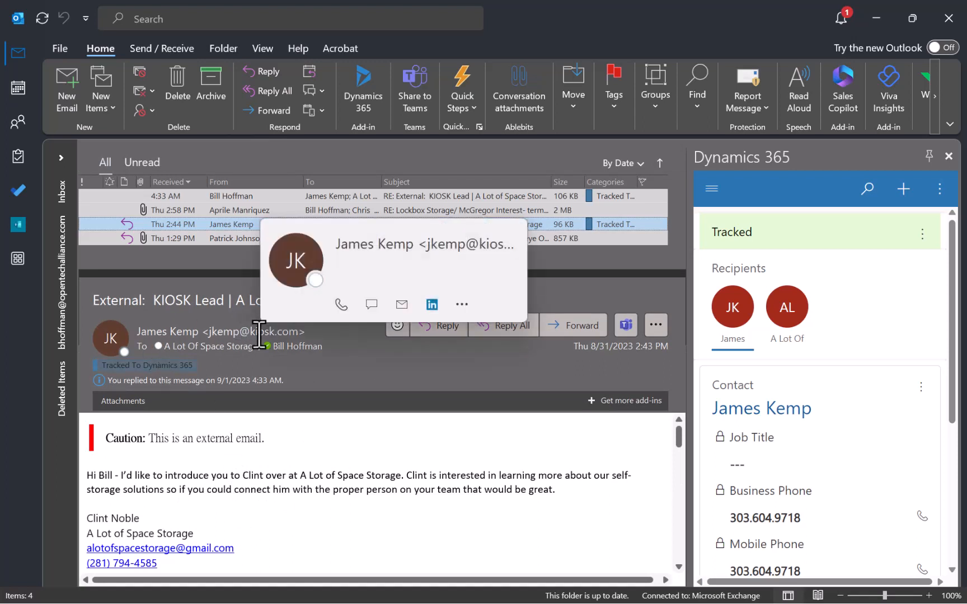
# Check the sender's and company recipient's contact cards, then show A Lot Of Space Storage in Dynamics 365.
pyautogui.click(249, 334)
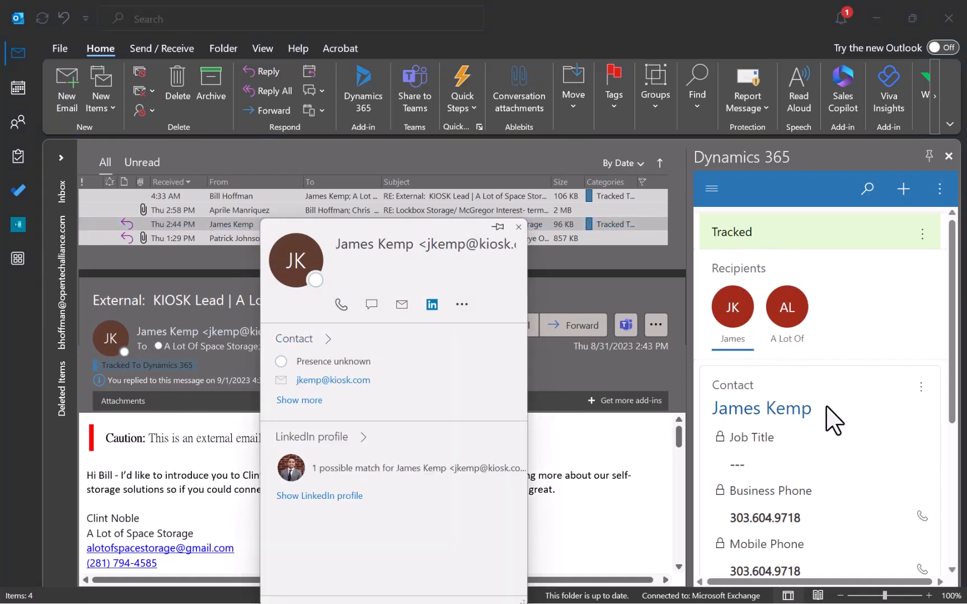
pyautogui.click(588, 294)
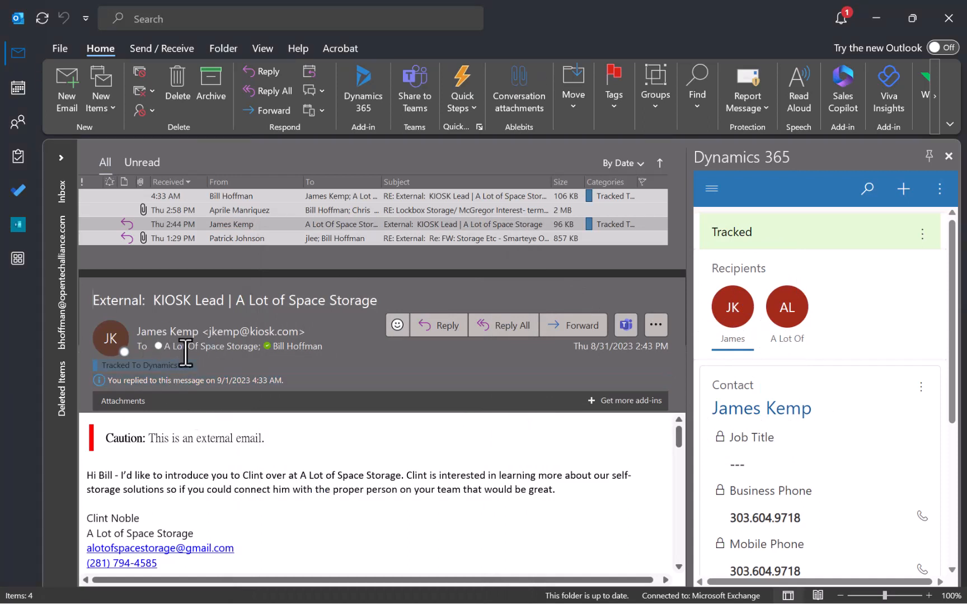
pyautogui.moveTo(197, 347)
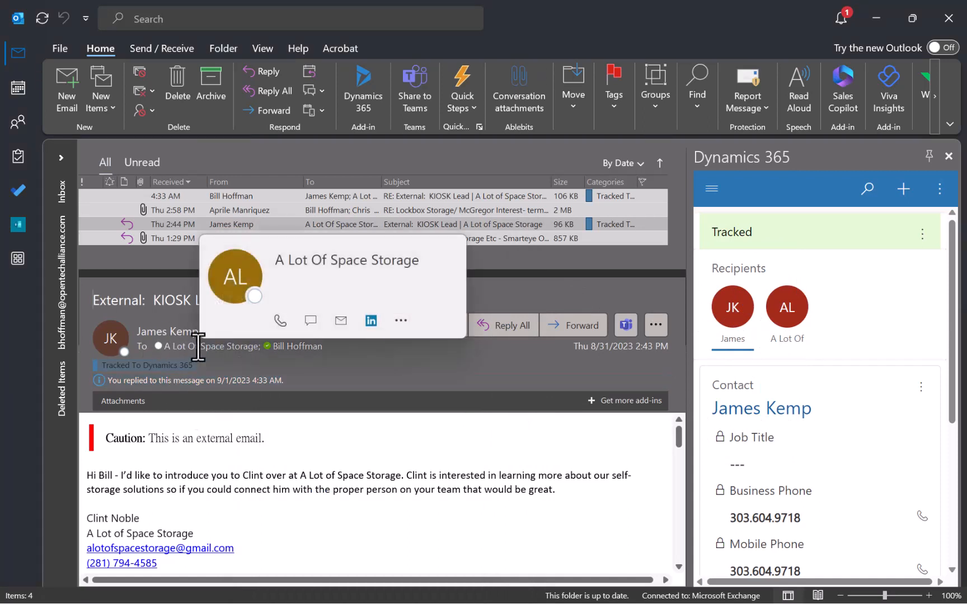
pyautogui.click(196, 347)
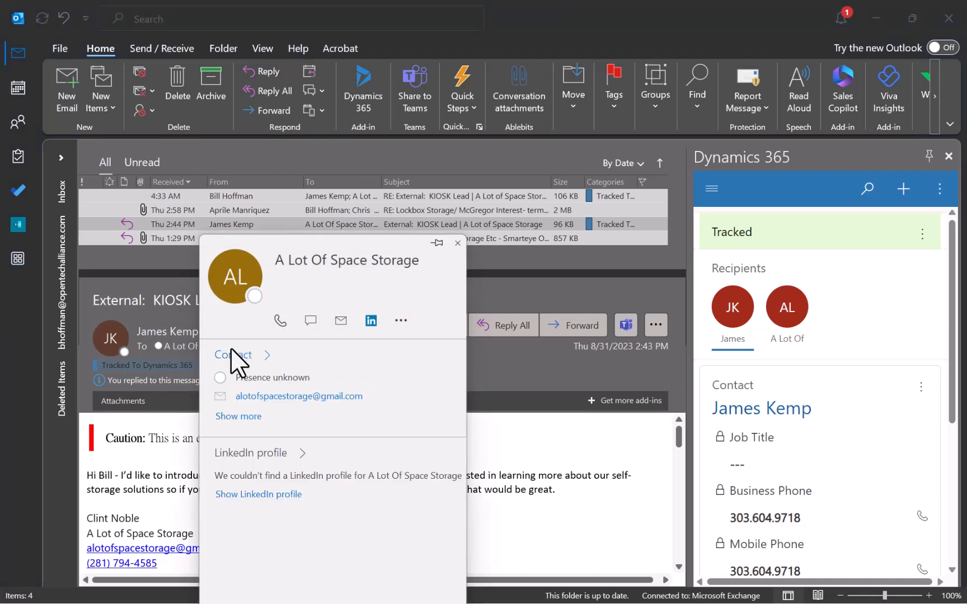
pyautogui.click(520, 379)
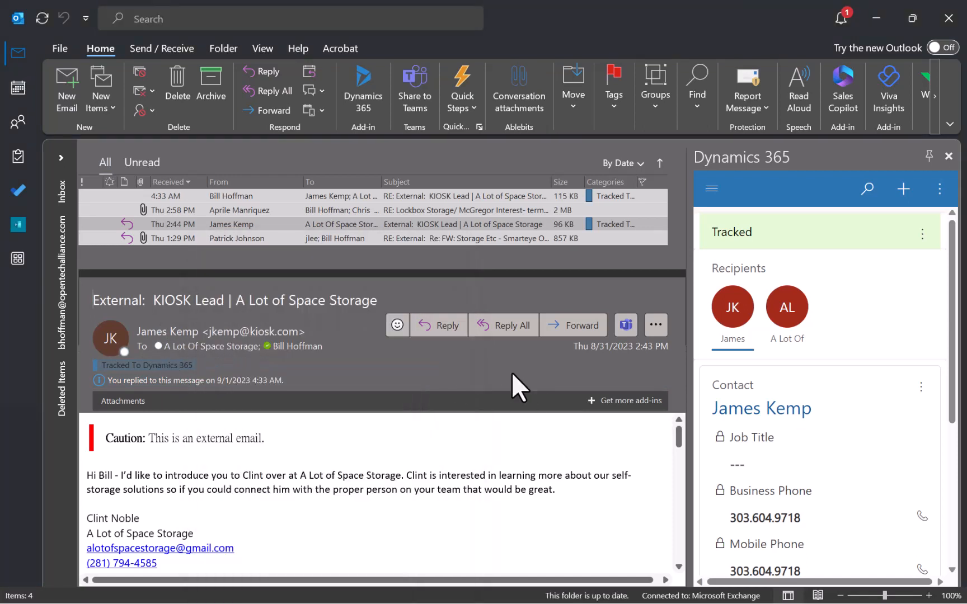
pyautogui.click(787, 317)
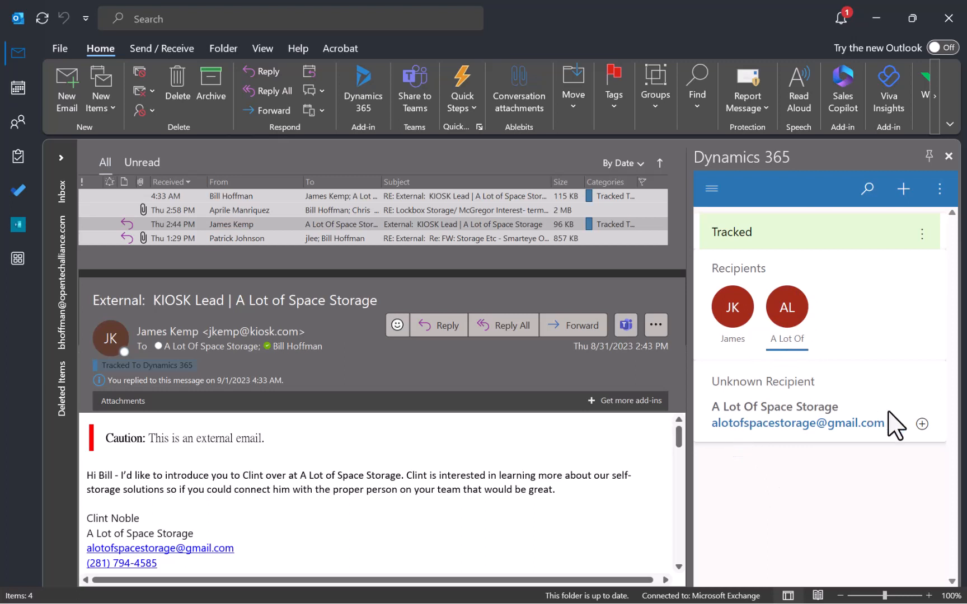
# Add the unknown recipient as a lead with topic 'Kiosk Lead - KIS Referral'.
pyautogui.click(921, 424)
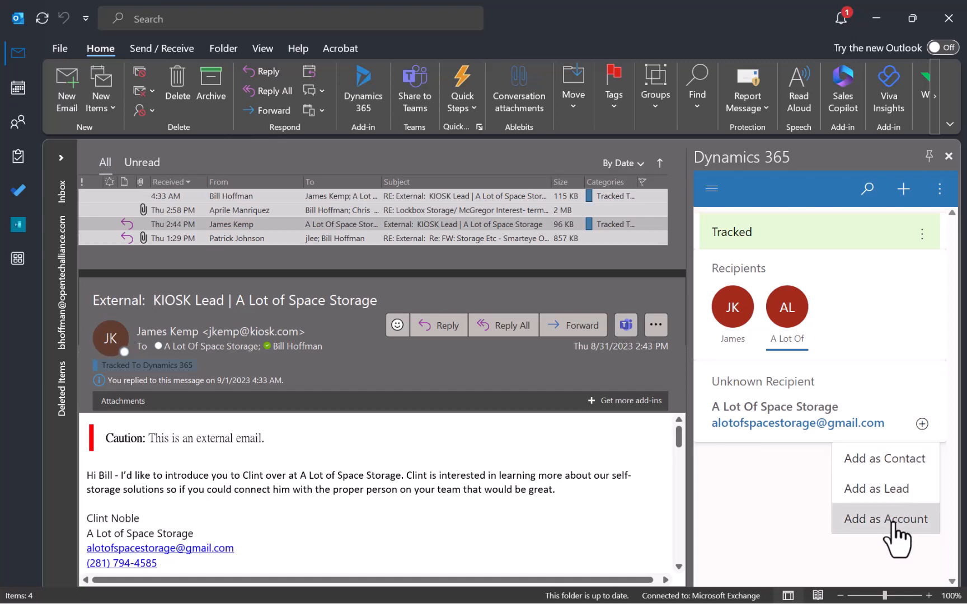
pyautogui.click(883, 490)
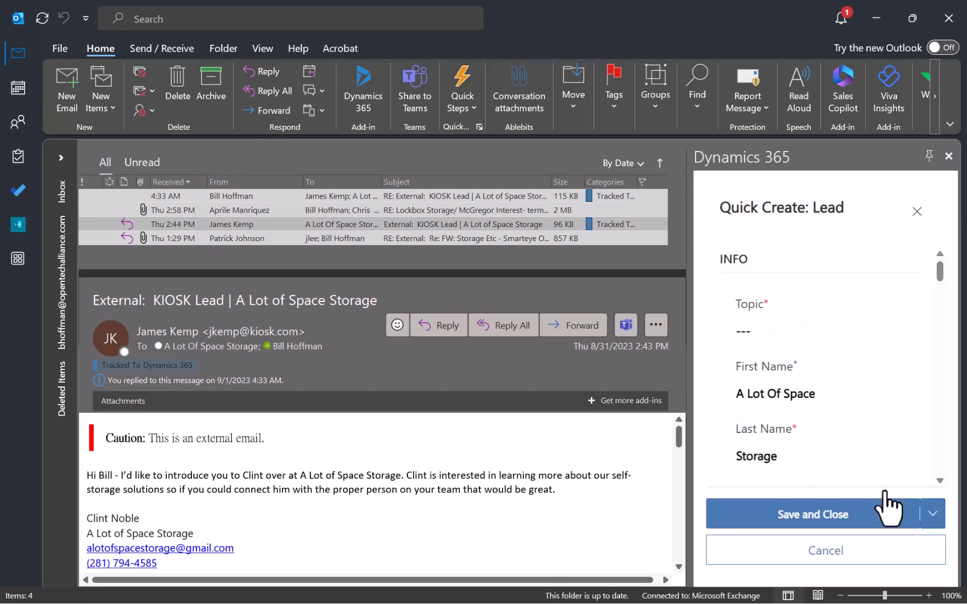
pyautogui.click(762, 336)
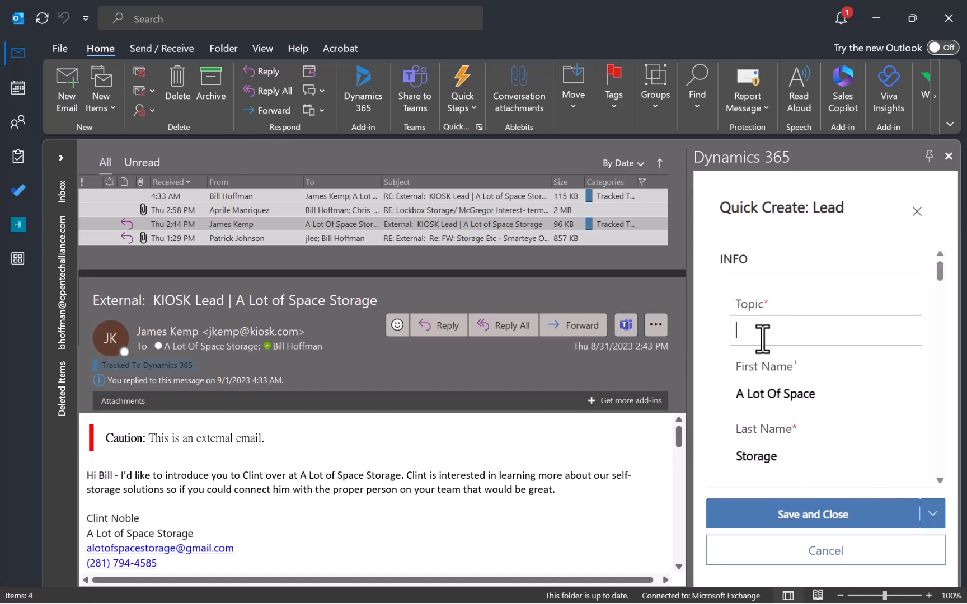
pyautogui.write('Ki')
pyautogui.press('BackSpace')
pyautogui.write('iosk Lead - KIS Referral')
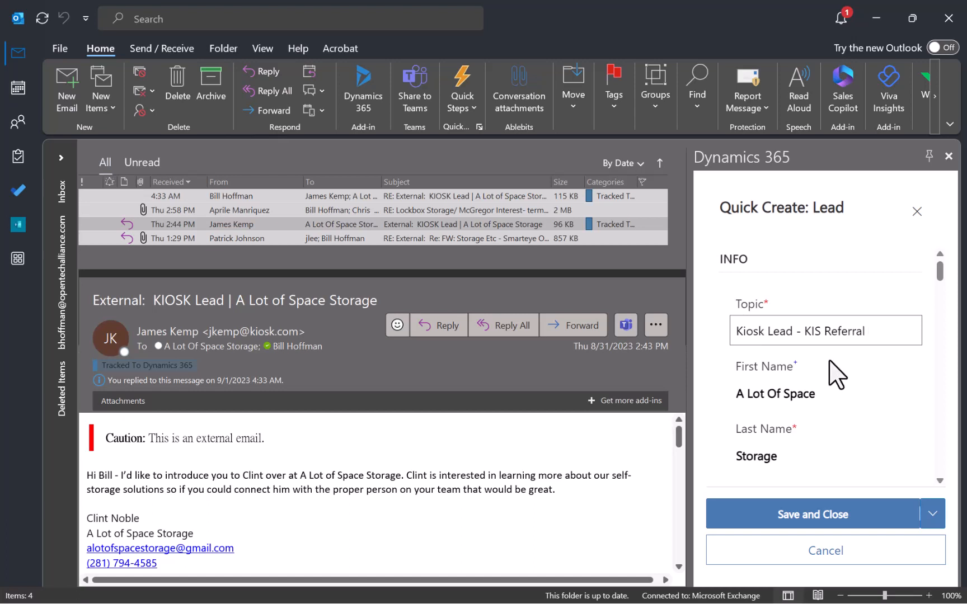
# Overwrite the prefilled Last Name and First Name with the contact's surname and first name.
pyautogui.scroll(-3, 827, 387)
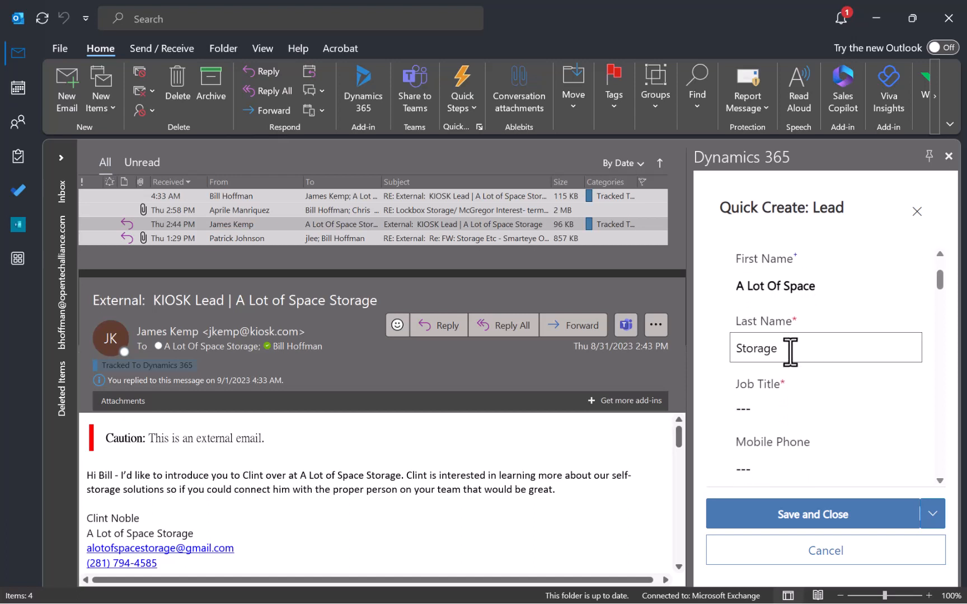
pyautogui.moveTo(803, 349); pyautogui.dragTo(704, 346)
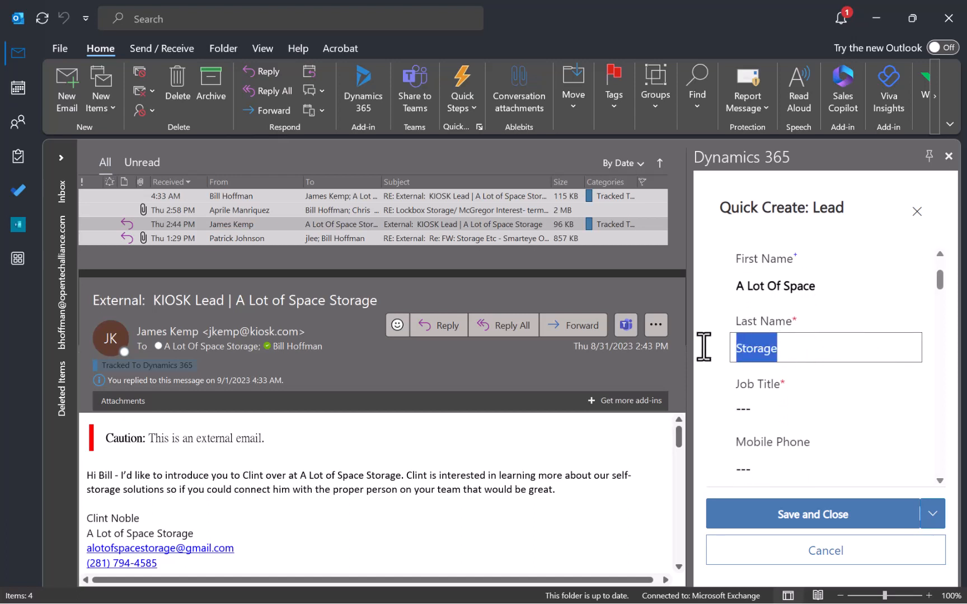
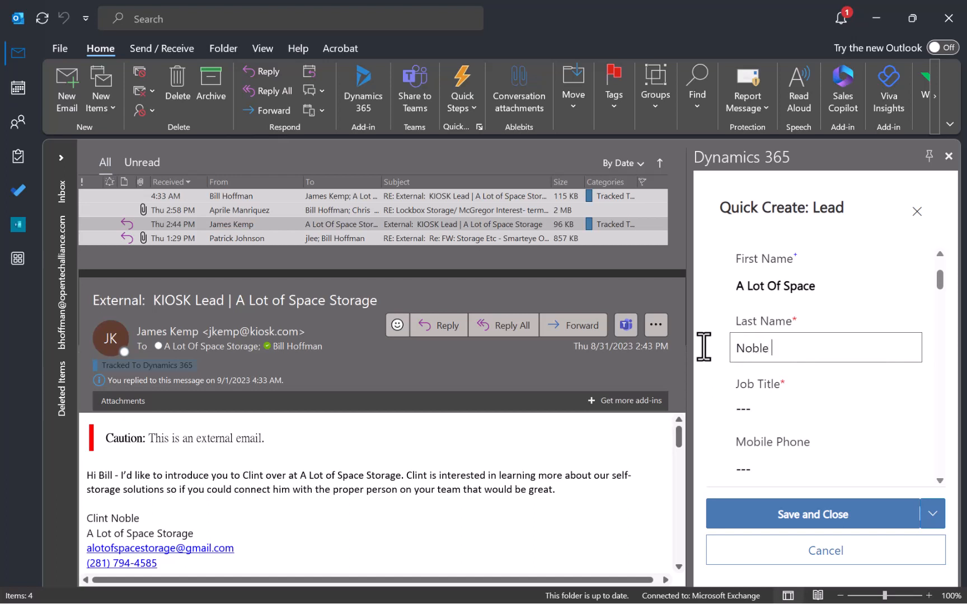
pyautogui.moveTo(828, 285); pyautogui.dragTo(674, 283)
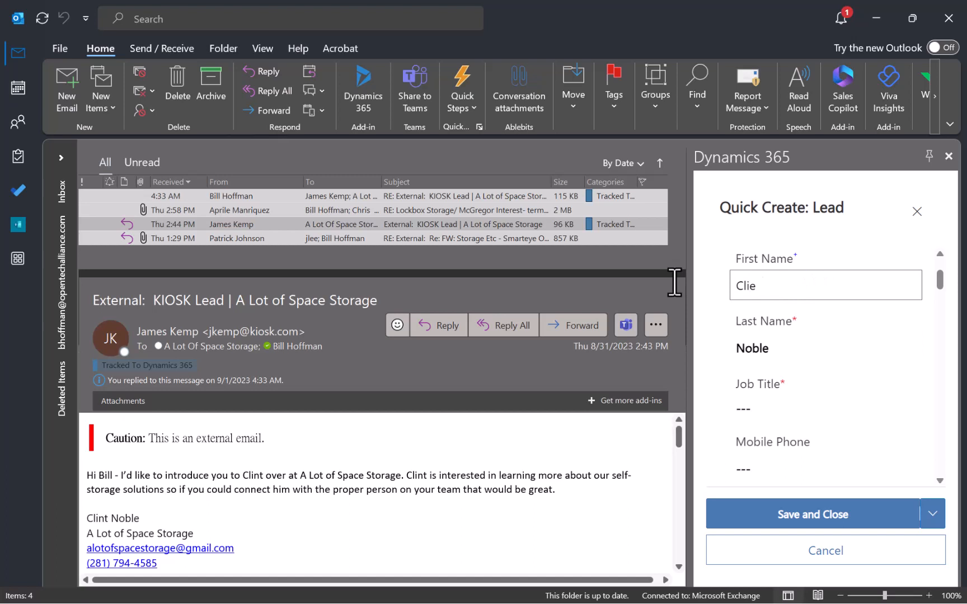
pyautogui.write('nt')
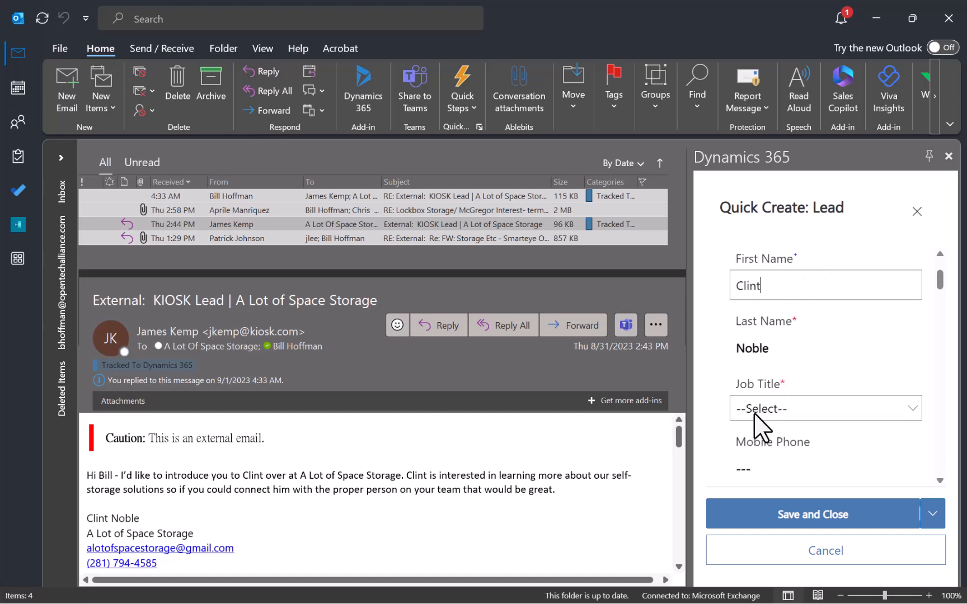
# Set the lead's Job Title to Unknown.
pyautogui.scroll(-1, 759, 371)
pyautogui.click(758, 334)
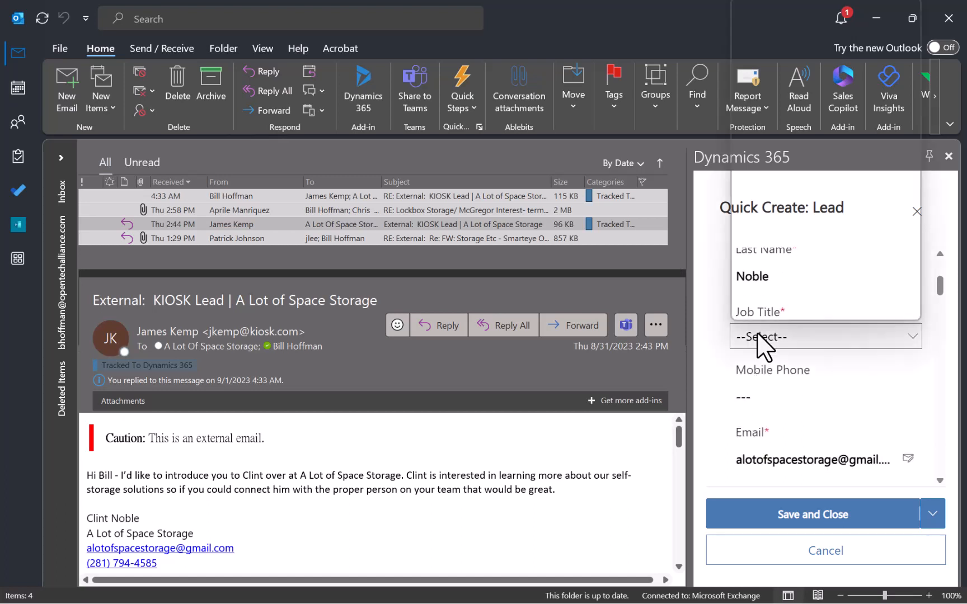
pyautogui.click(717, 275)
pyautogui.scroll(-3, 721, 288)
pyautogui.scroll(8, 777, 324)
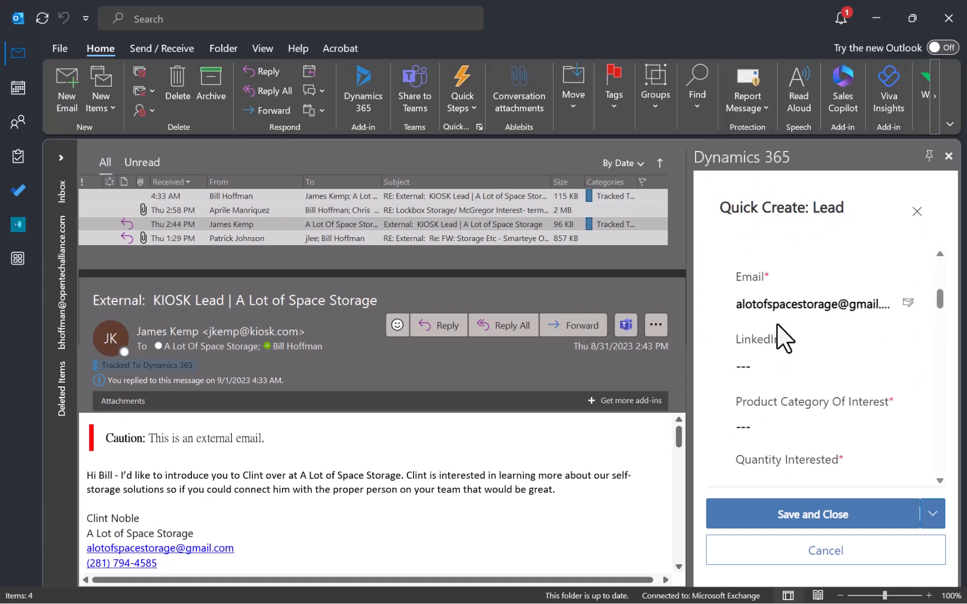
pyautogui.scroll(-2, 777, 329)
pyautogui.click(788, 403)
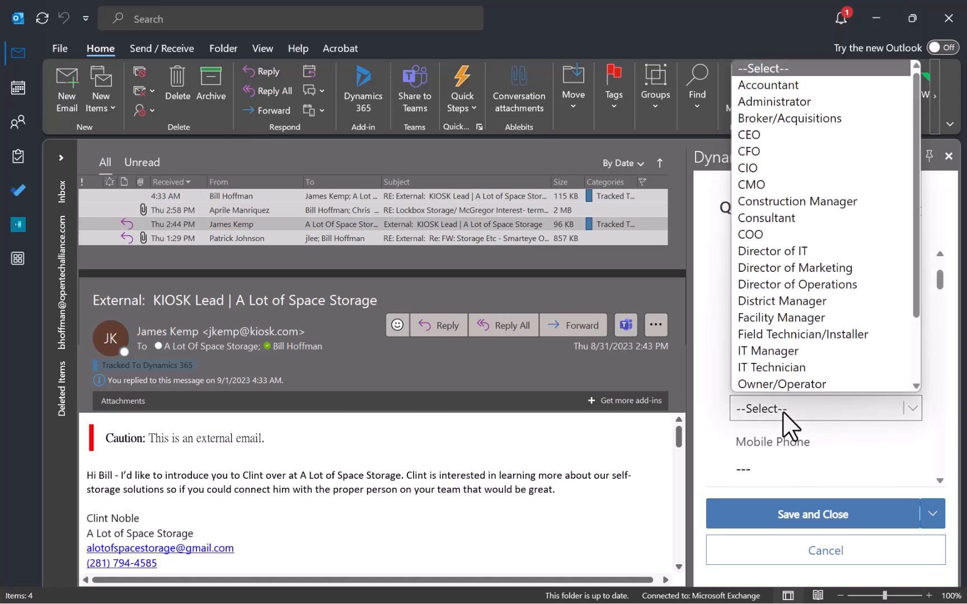
pyautogui.scroll(-1, 780, 388)
pyautogui.scroll(-2, 786, 358)
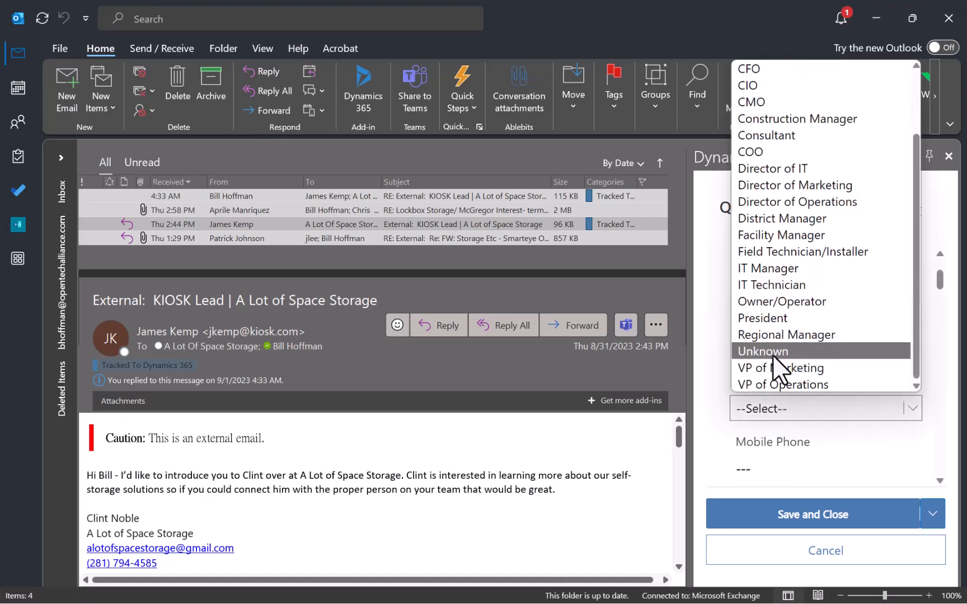
pyautogui.click(775, 352)
pyautogui.scroll(-2, 722, 433)
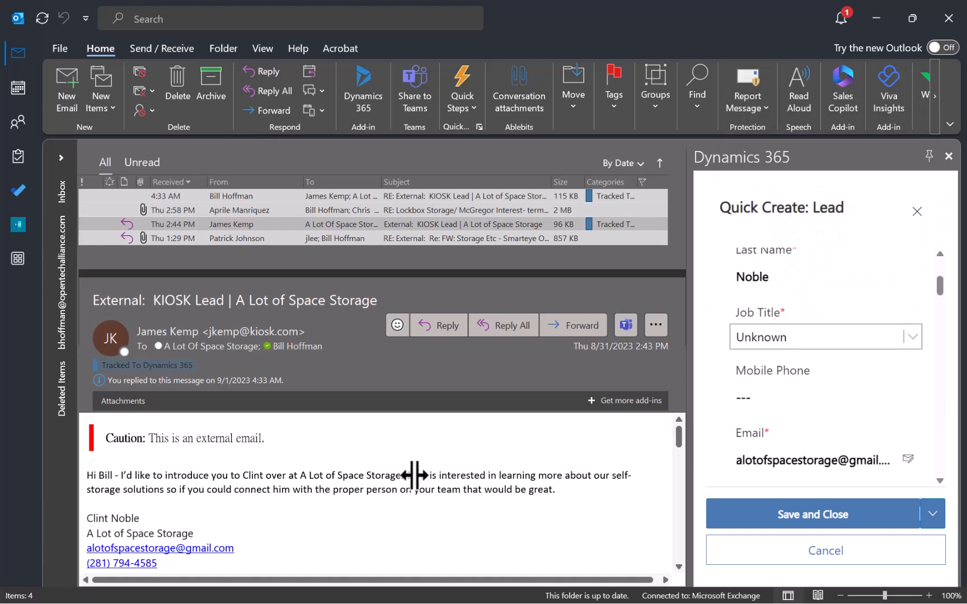
# Copy the phone number from the email signature into the lead's Mobile Phone field.
pyautogui.moveTo(186, 565); pyautogui.dragTo(81, 567)
pyautogui.hotkey('ctrl', 'c')
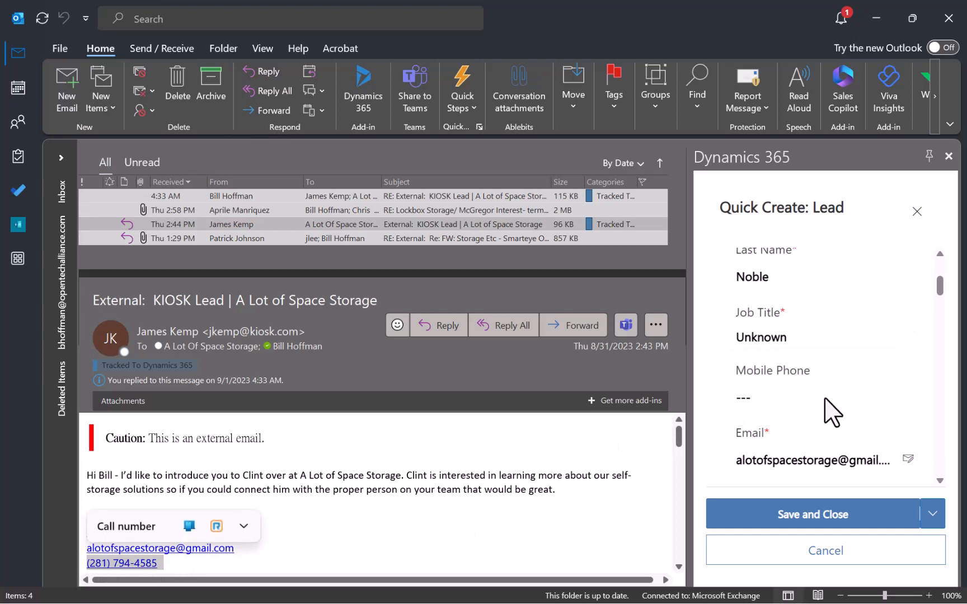
pyautogui.click(830, 408)
pyautogui.hotkey('ctrl', 'v')
pyautogui.press('Escape')
pyautogui.click(716, 398)
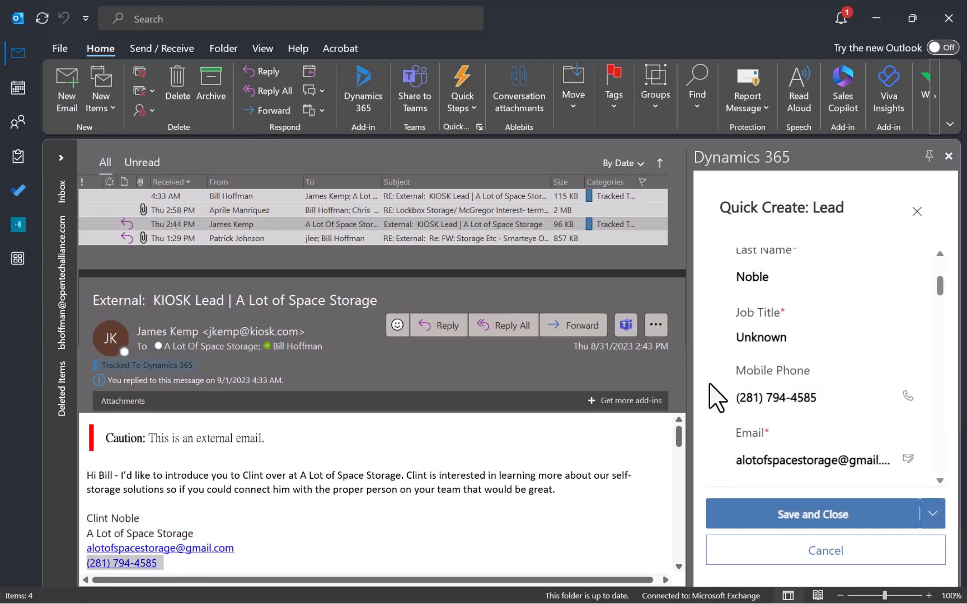
pyautogui.scroll(-5, 709, 385)
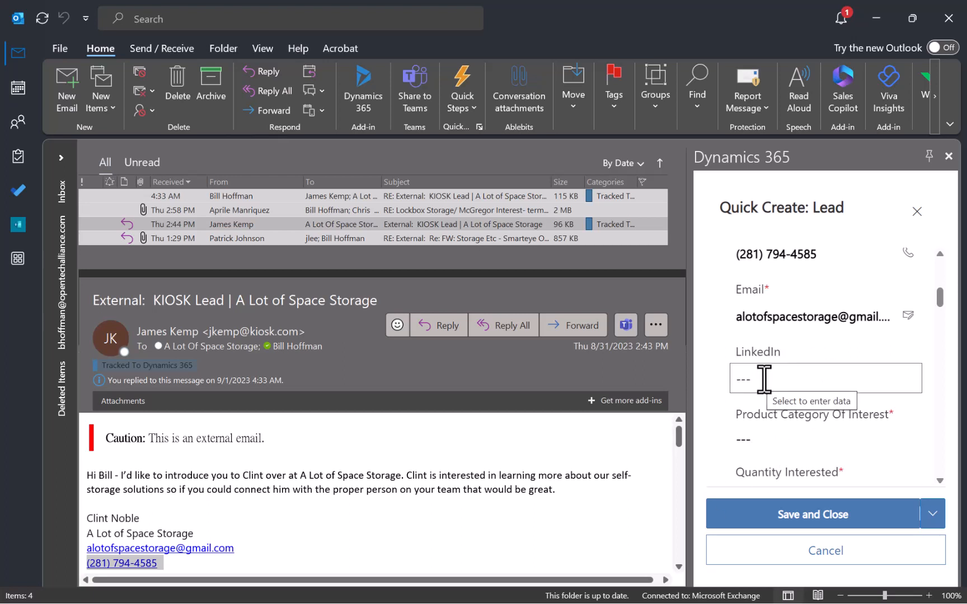
pyautogui.scroll(-1, 709, 398)
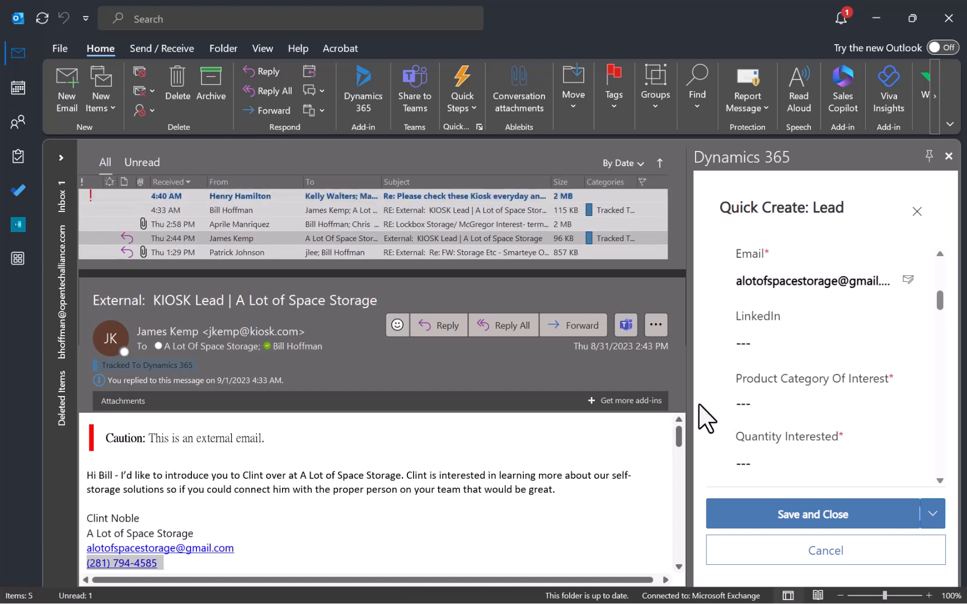
# Choose Kiosk in the Product Category Of Interest dropdown and confirm it.
pyautogui.click(765, 403)
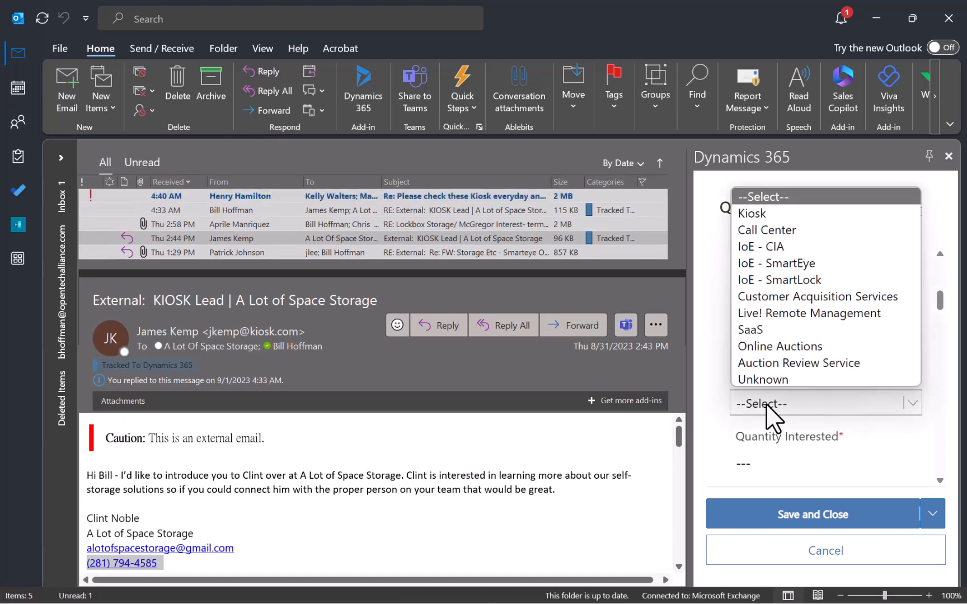
pyautogui.click(790, 213)
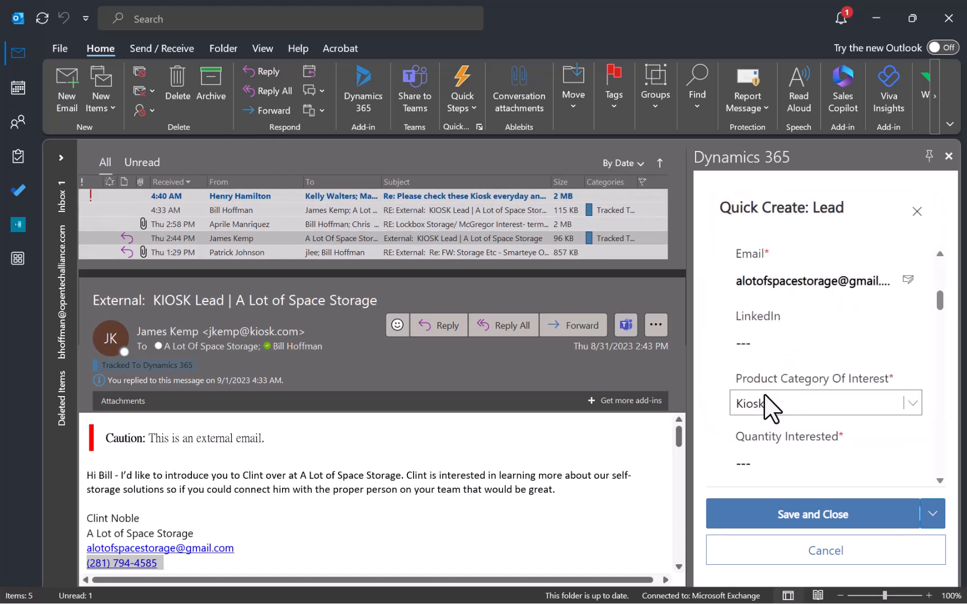
pyautogui.click(711, 400)
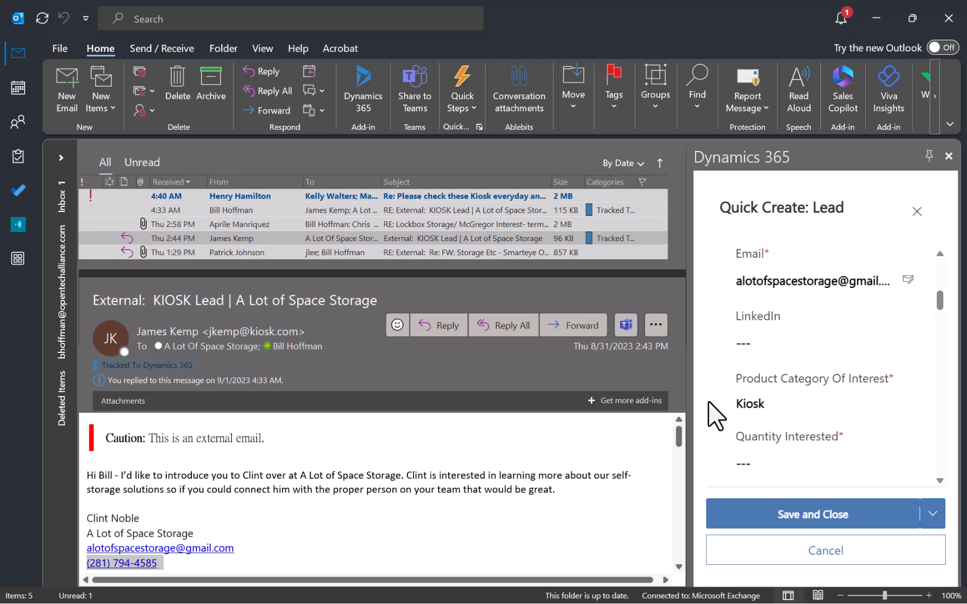
# Enter Quantity Interested 1 and set Lead Source to Partner Referrals.
pyautogui.scroll(-1, 727, 414)
pyautogui.click(759, 388)
pyautogui.write('1')
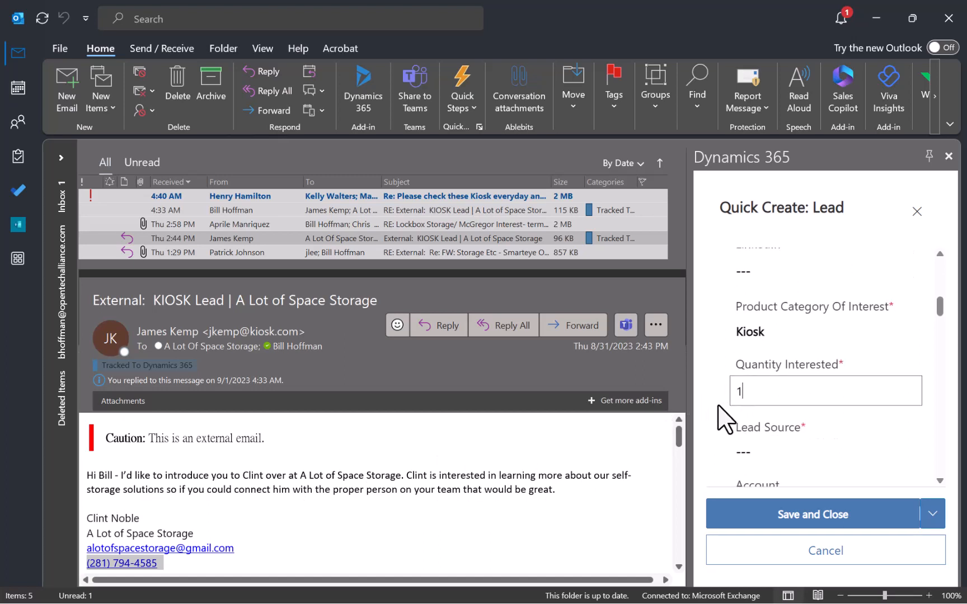
pyautogui.click(768, 450)
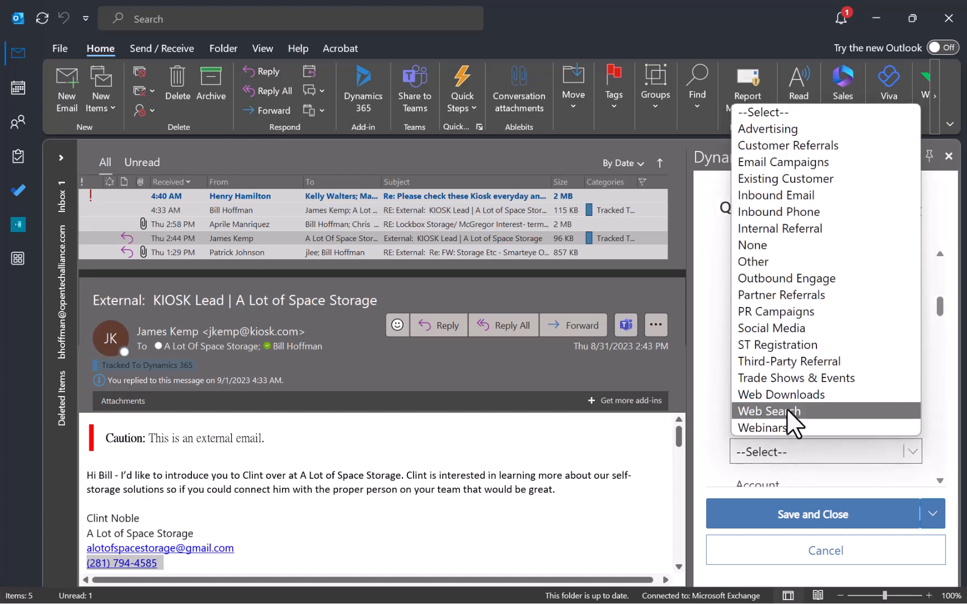
pyautogui.click(783, 296)
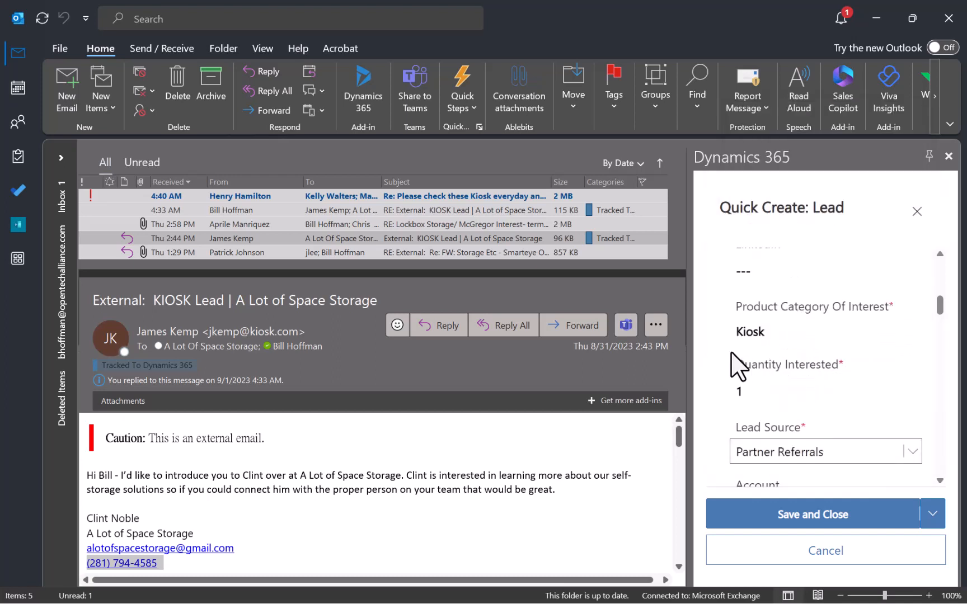
# Search the Account lookup for 'A lot of space' and close it without choosing a match.
pyautogui.scroll(-2, 722, 403)
pyautogui.scroll(-1, 721, 409)
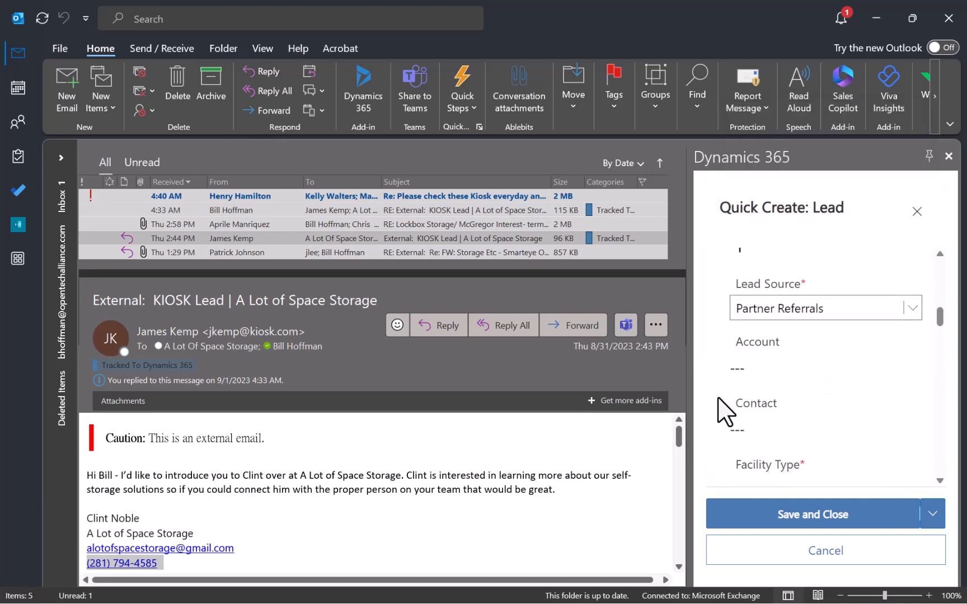
pyautogui.click(755, 370)
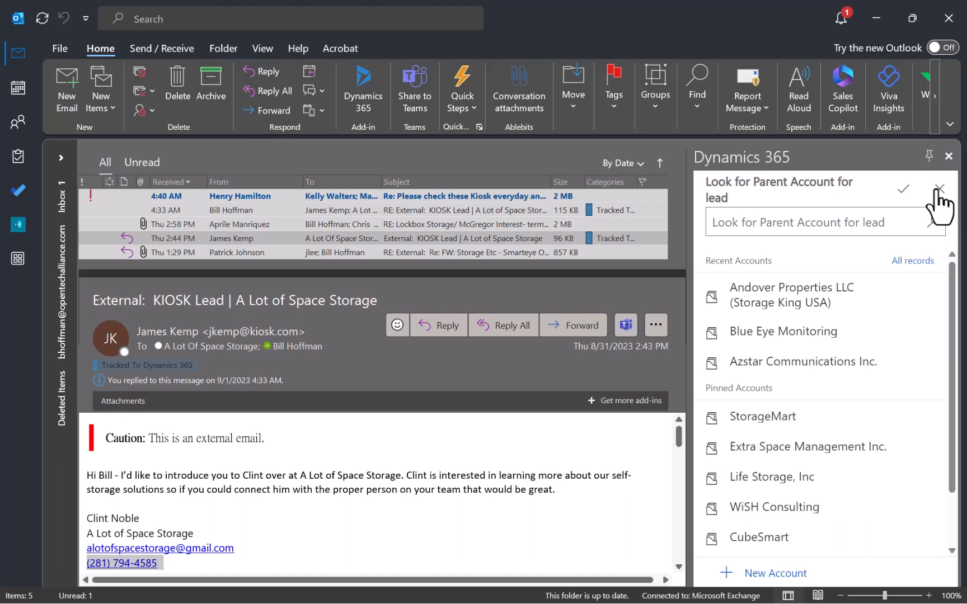
pyautogui.write('A lot of')
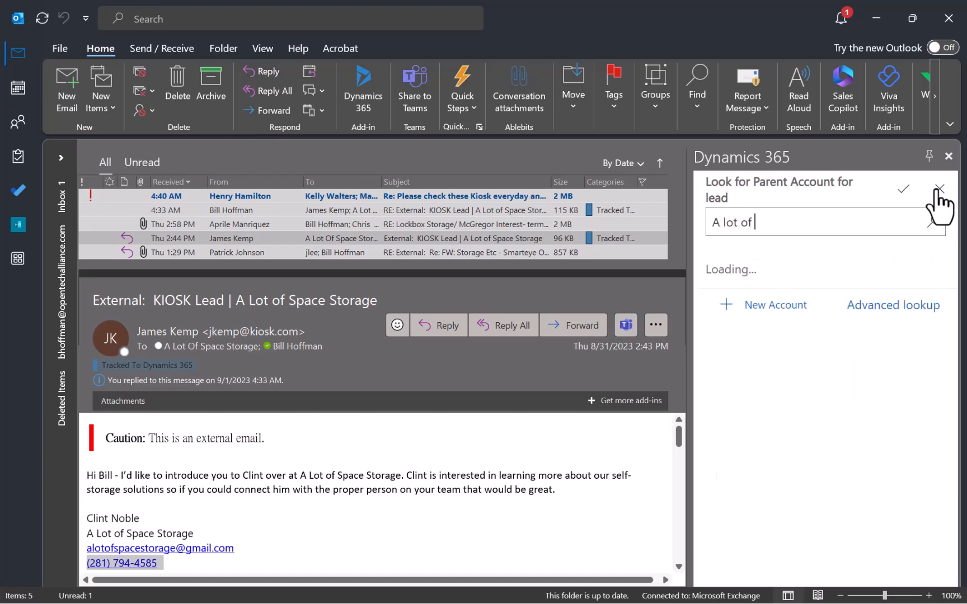
pyautogui.write(' space')
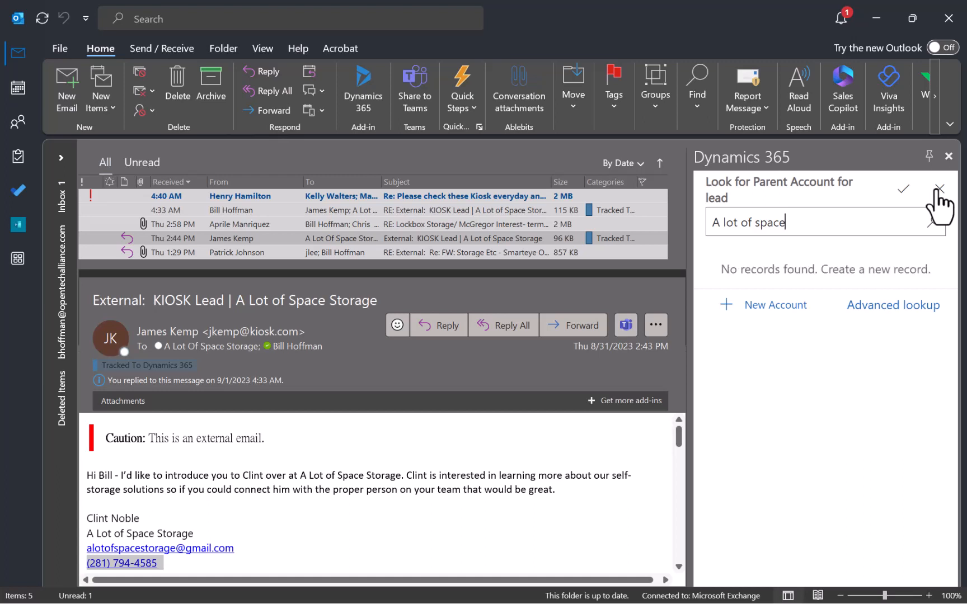
pyautogui.click(939, 188)
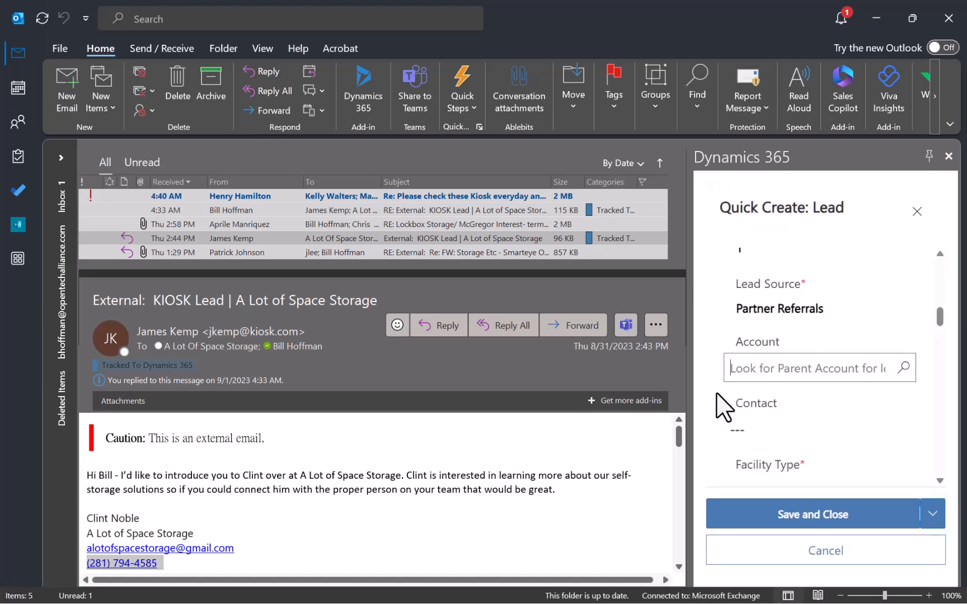
# Set Facility Type to Unknown and Number Of Facilities to 0.
pyautogui.scroll(-2, 707, 396)
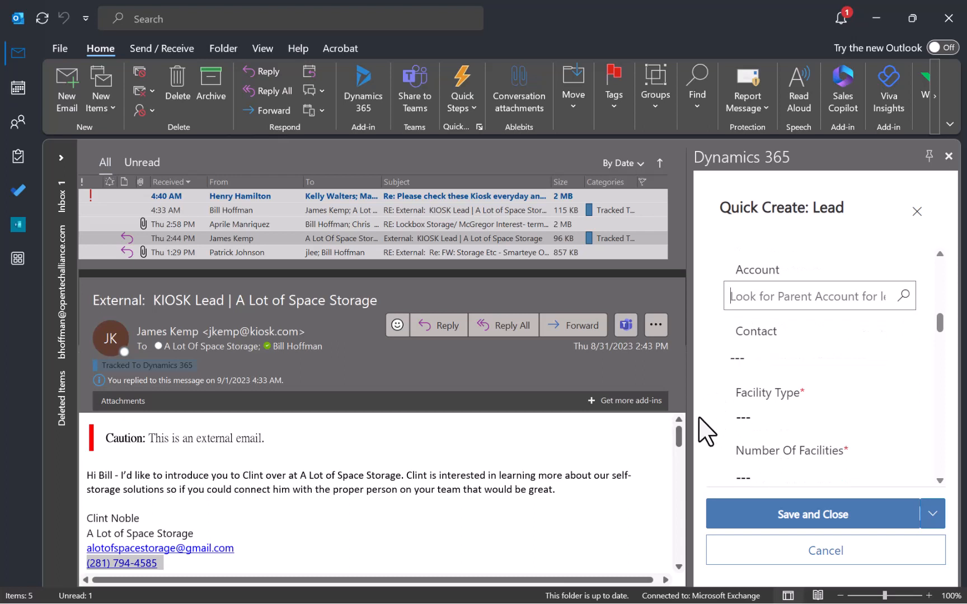
pyautogui.click(754, 415)
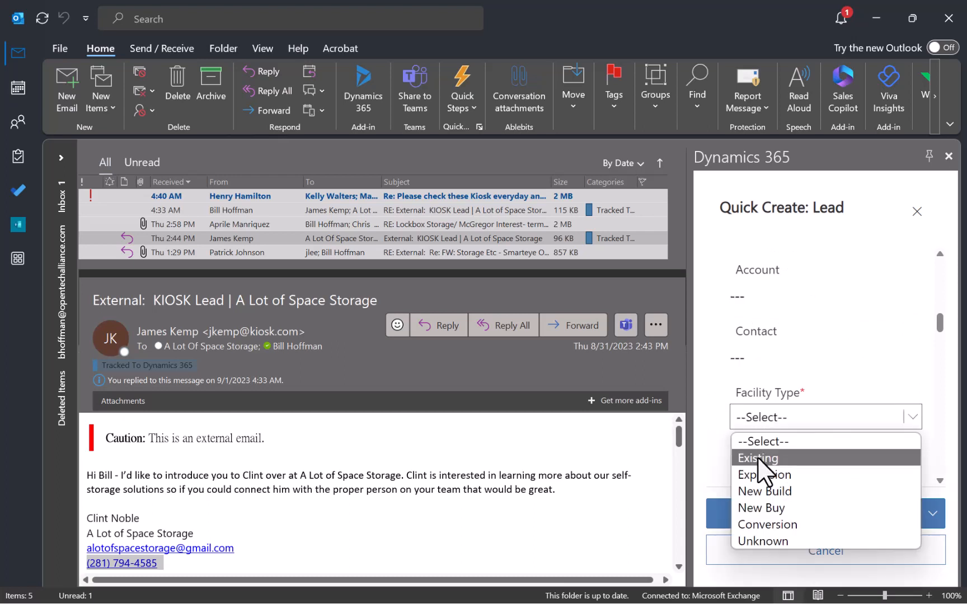
pyautogui.click(766, 541)
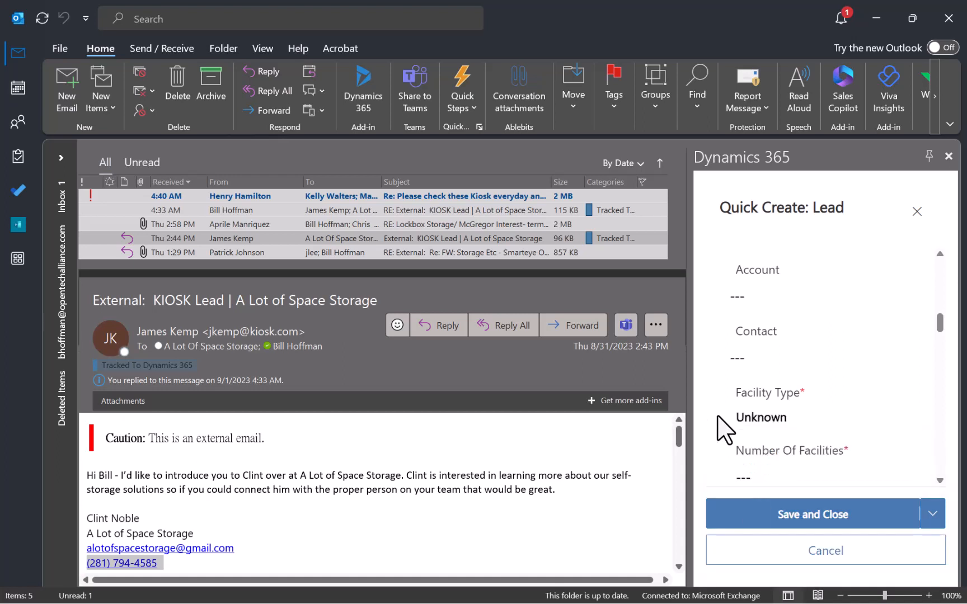
pyautogui.scroll(-3, 712, 421)
pyautogui.click(756, 334)
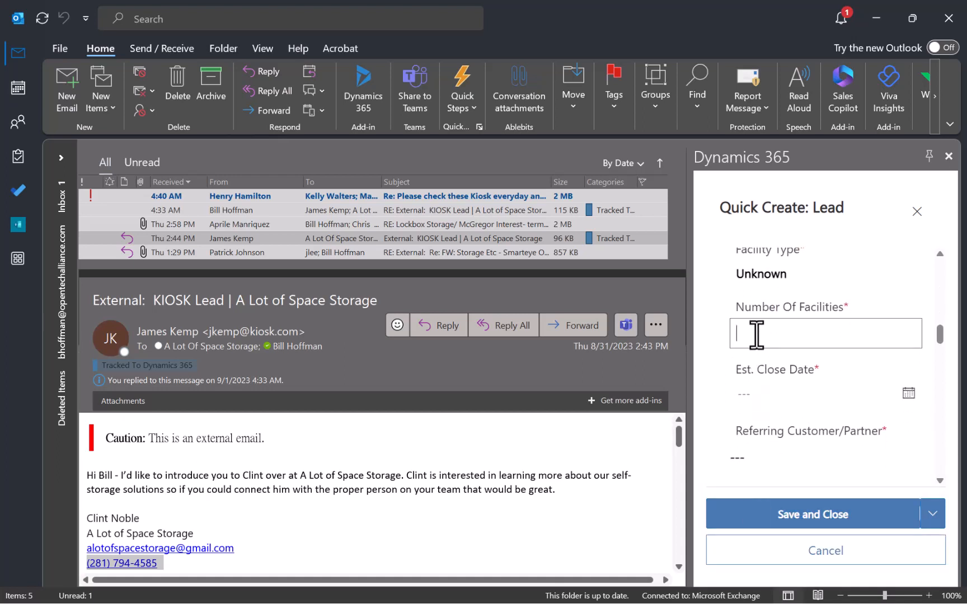
pyautogui.write('0')
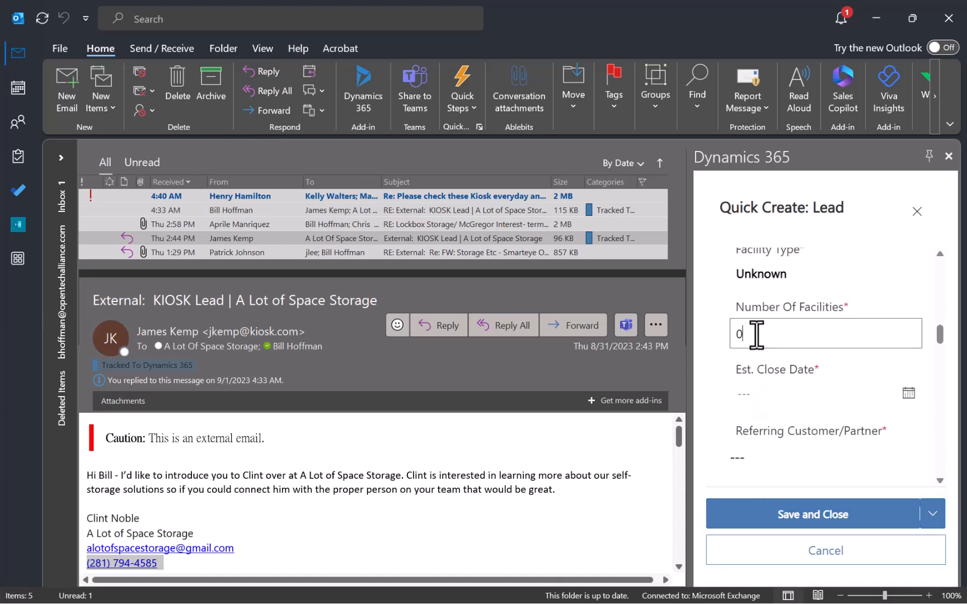
# Set Est. Close Date to October 27, 2023 using the date picker.
pyautogui.click(762, 395)
pyautogui.click(757, 358)
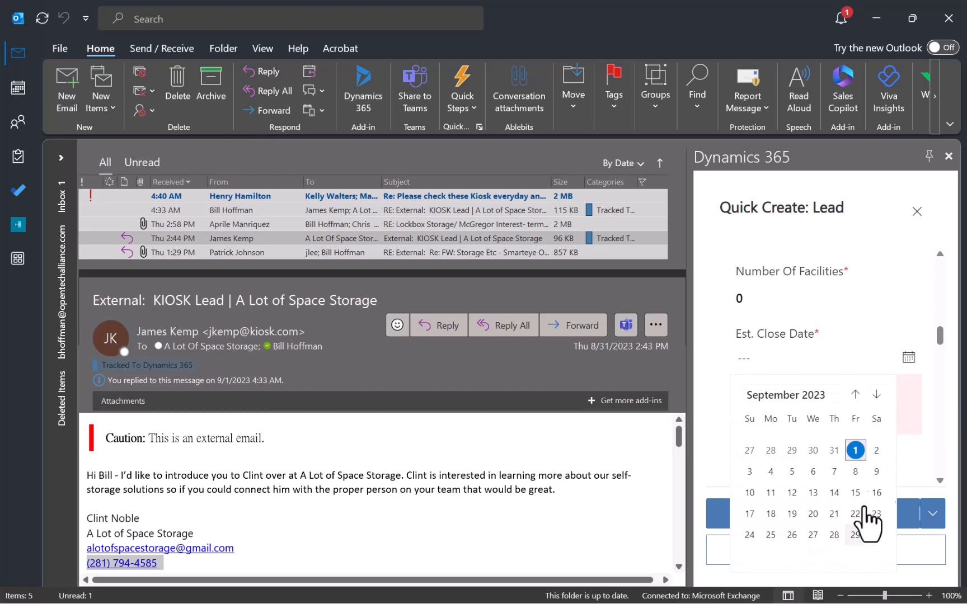
pyautogui.click(876, 395)
pyautogui.click(854, 515)
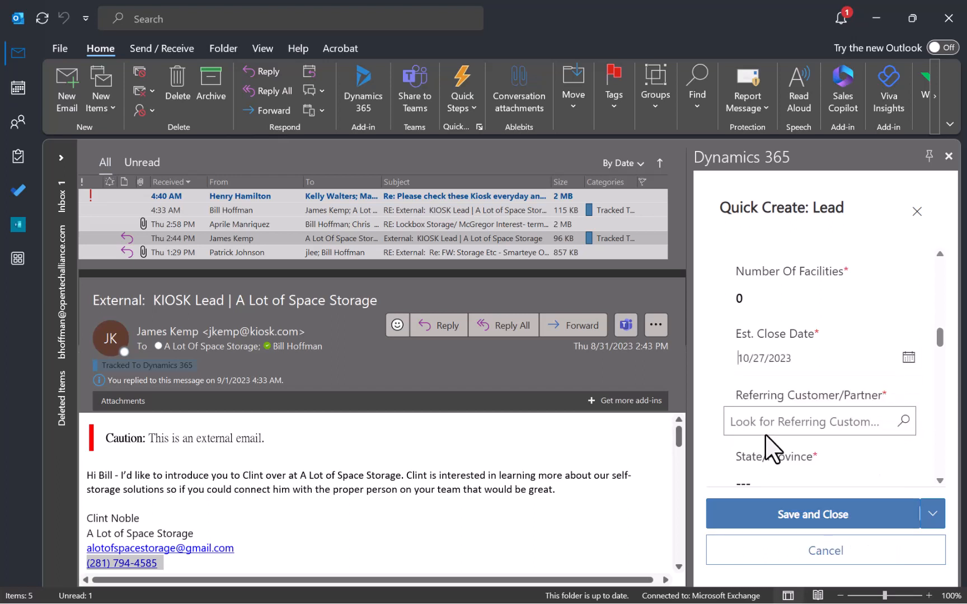
# Pick Kiosk Information Systems as Referring Customer/Partner and enter TX as State/Province.
pyautogui.scroll(-1, 706, 399)
pyautogui.click(762, 386)
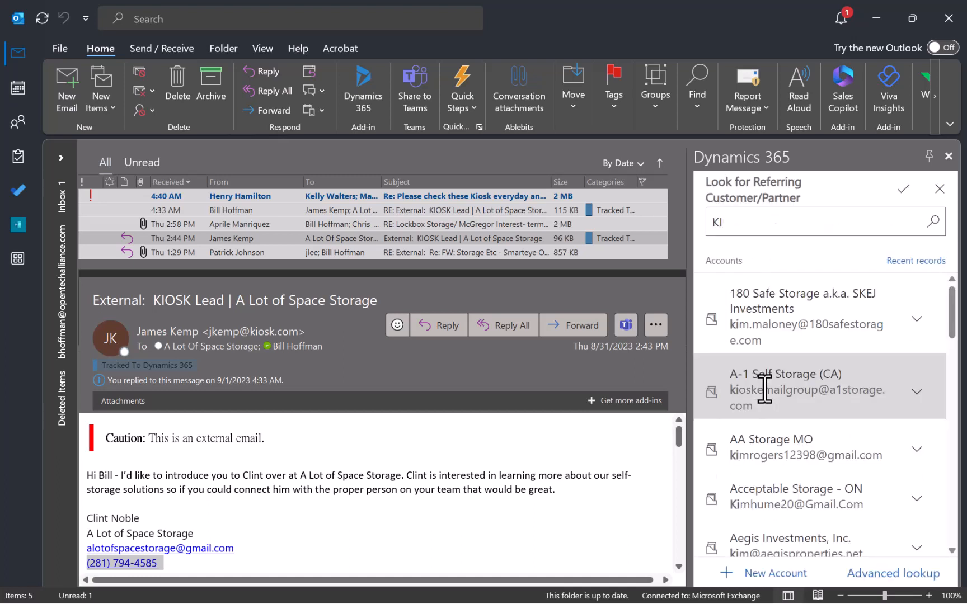
pyautogui.press('BackSpace')
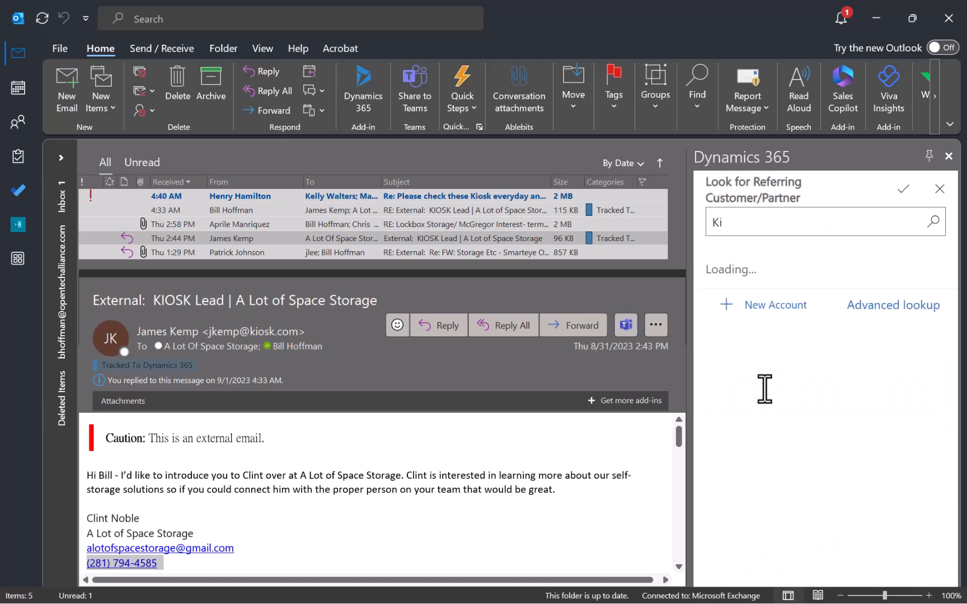
pyautogui.write('osk In')
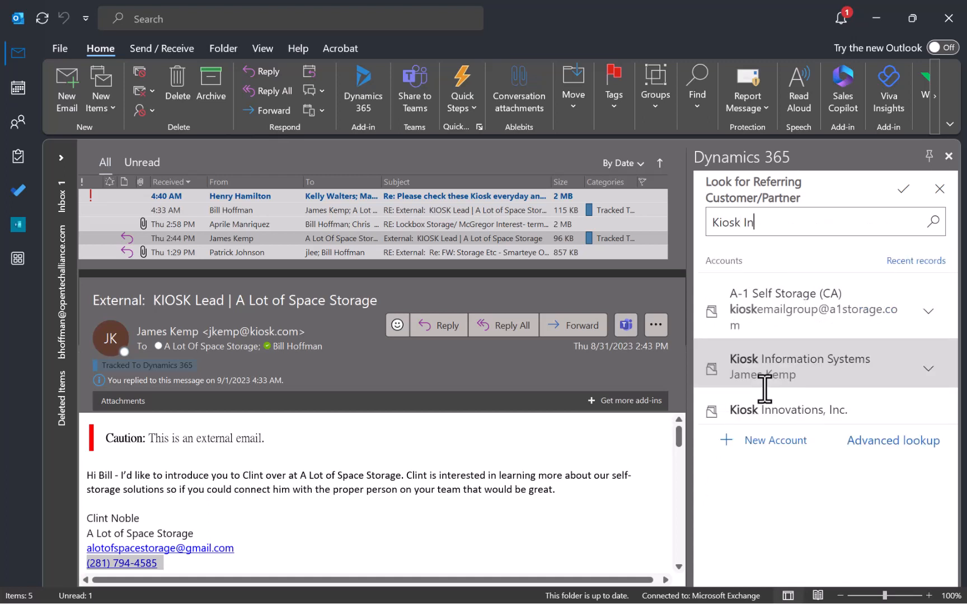
pyautogui.click(800, 316)
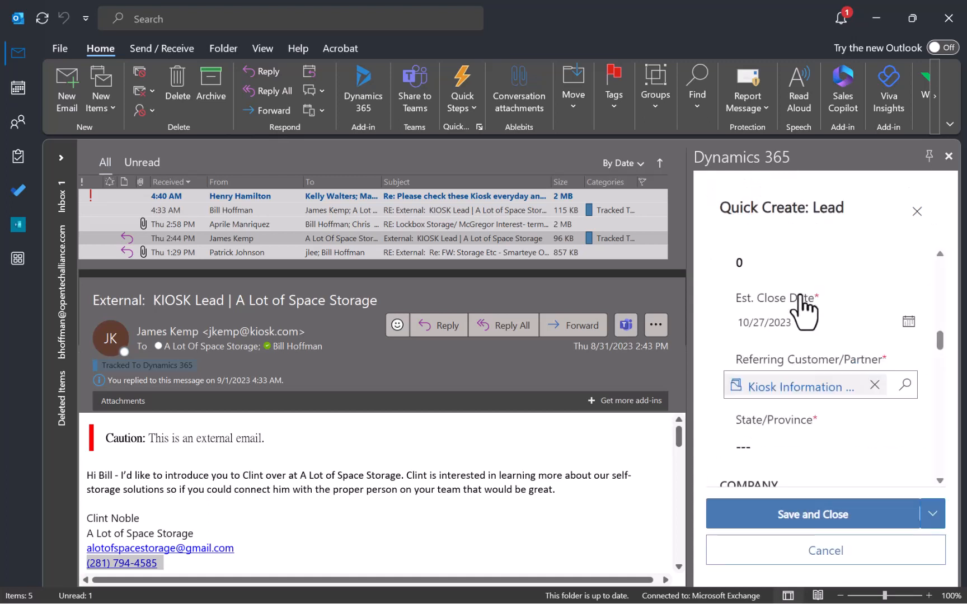
pyautogui.click(747, 446)
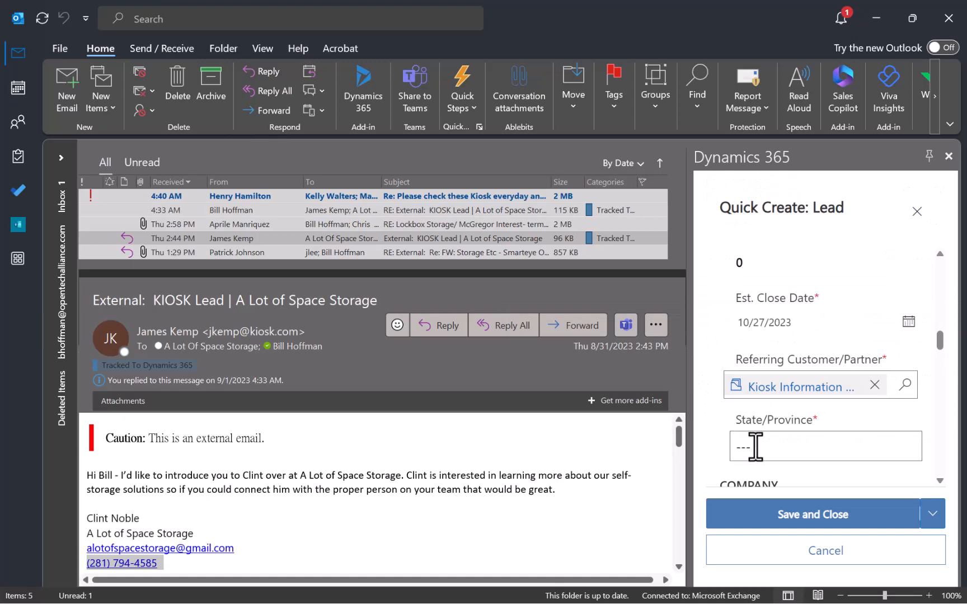
pyautogui.write('TX')
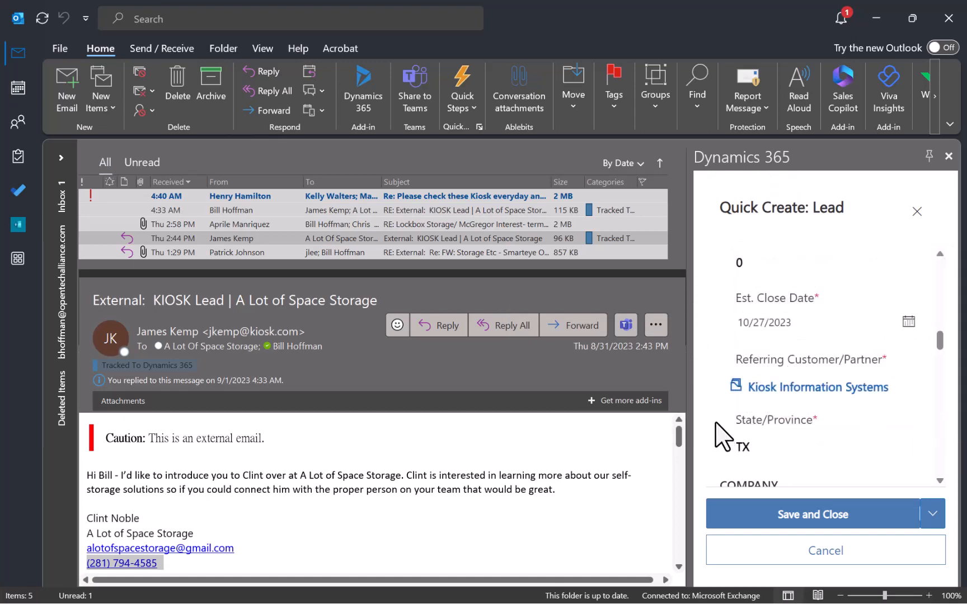
# Enter 'unknown' as the Website and Unknown as Street 1.
pyautogui.scroll(-3, 719, 433)
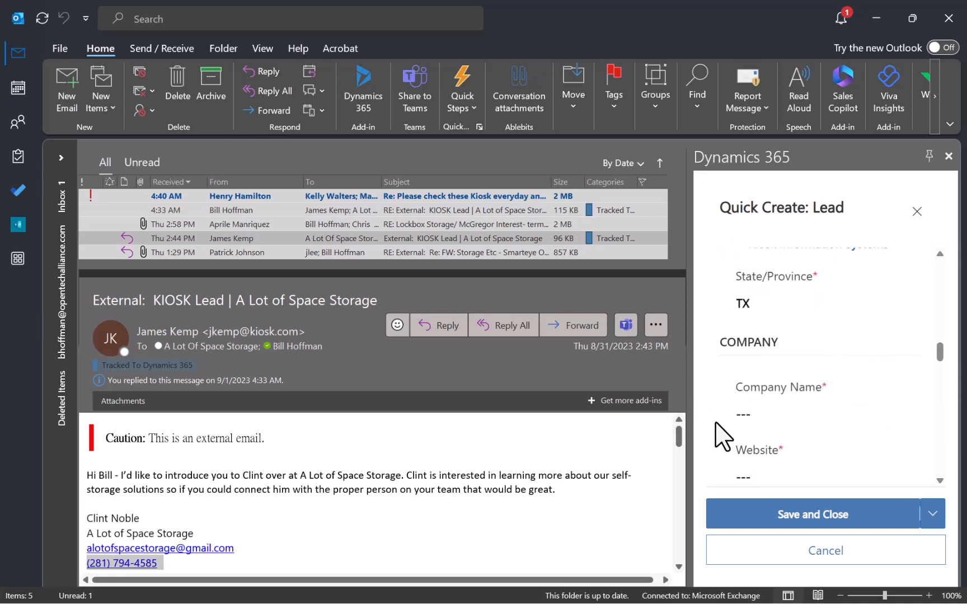
pyautogui.click(781, 420)
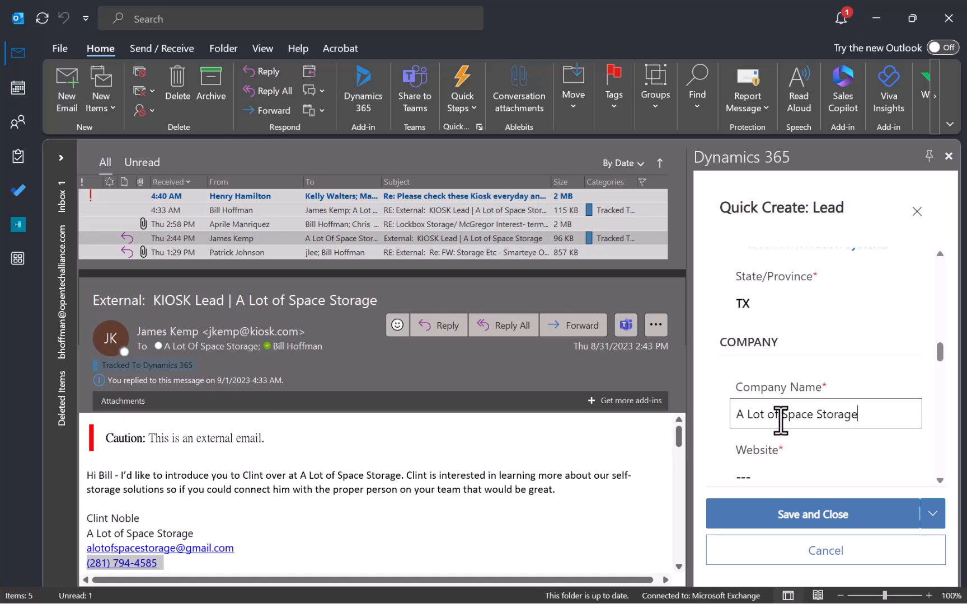
pyautogui.click(763, 472)
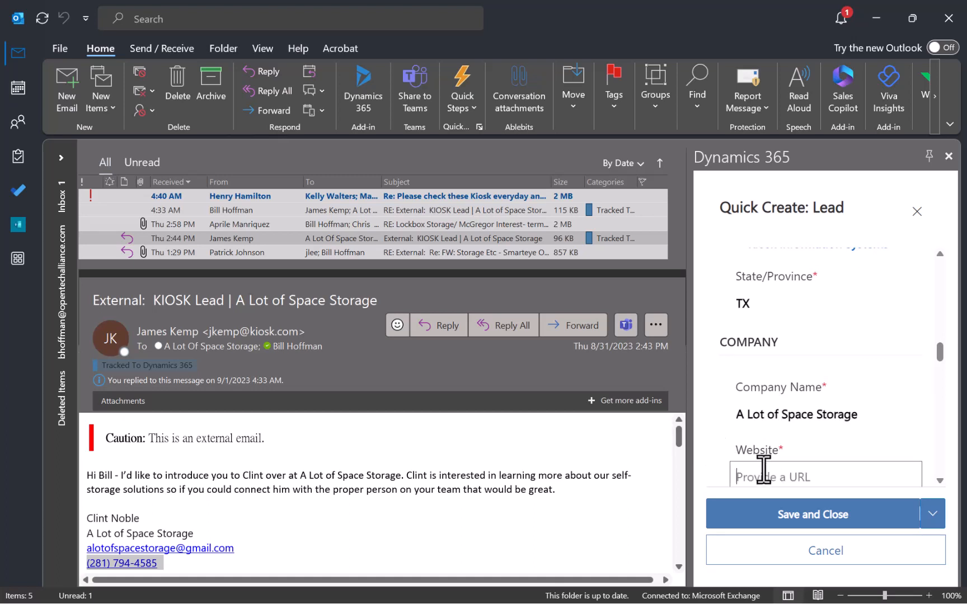
pyautogui.write('unknown')
pyautogui.click(722, 464)
pyautogui.scroll(-3, 721, 464)
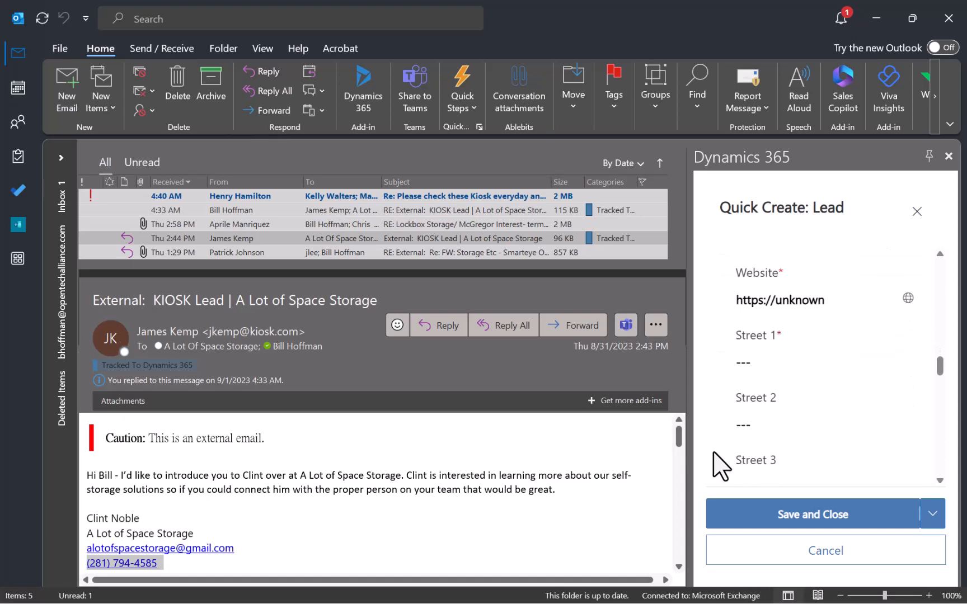
pyautogui.click(747, 363)
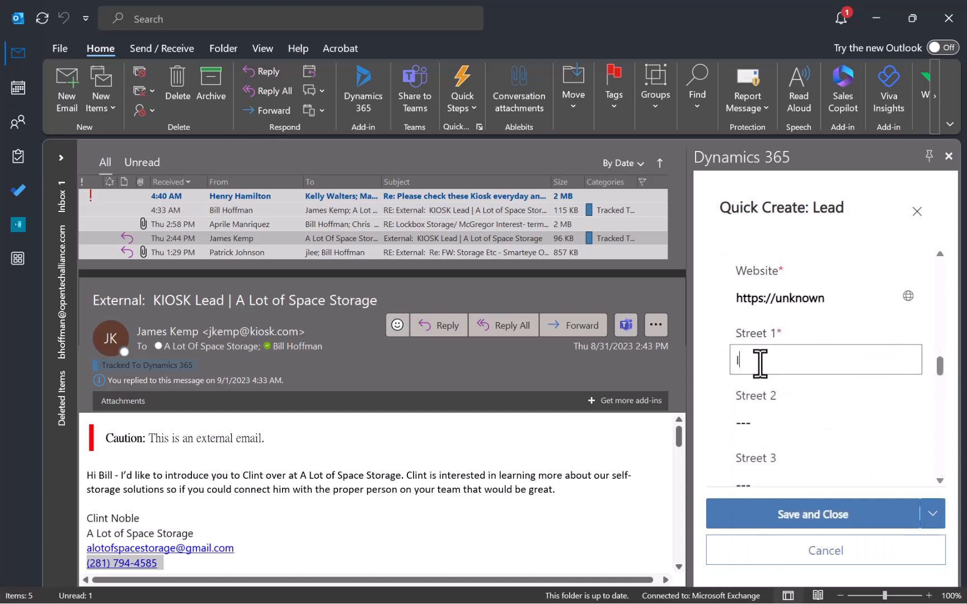
pyautogui.write('Unknown')
pyautogui.click(710, 375)
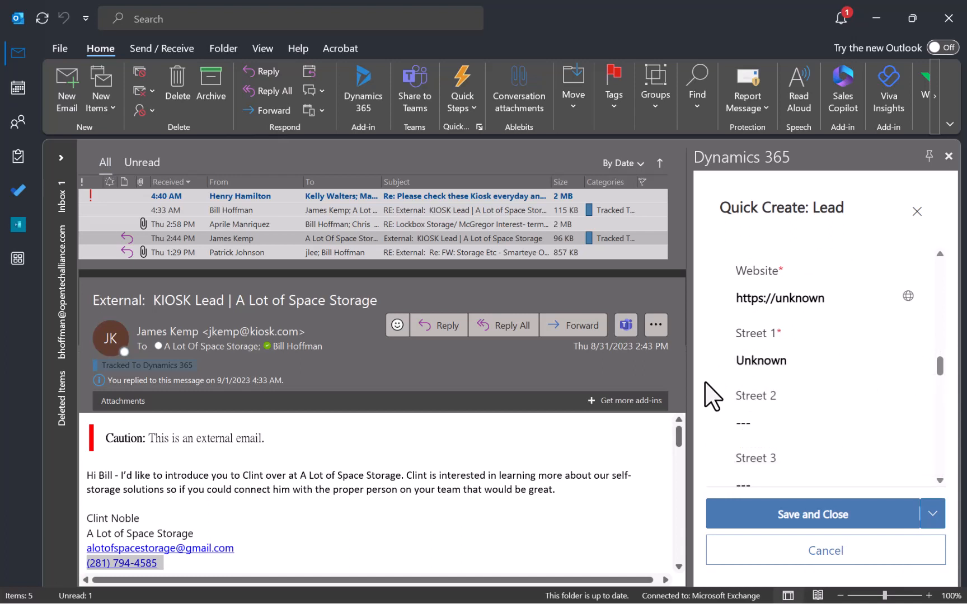
# Enter Houston as the City and 00000 as the ZIP/Postal Code.
pyautogui.scroll(-3, 716, 414)
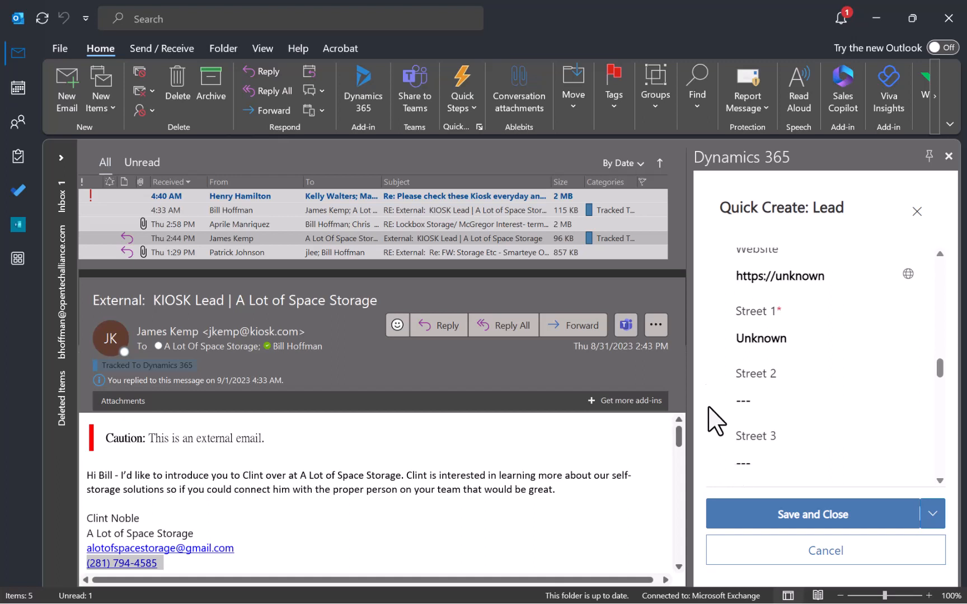
pyautogui.click(755, 404)
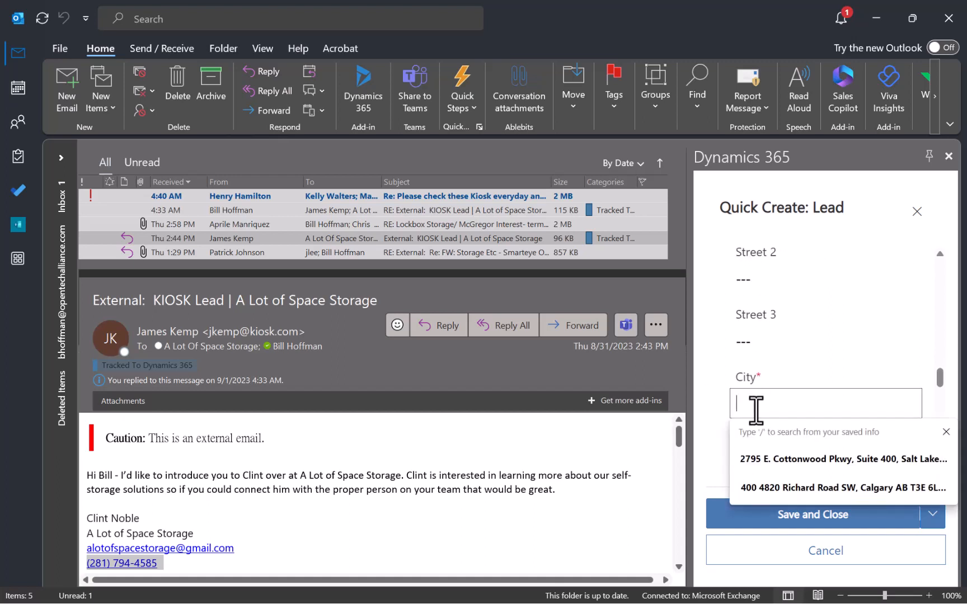
pyautogui.write('Houston')
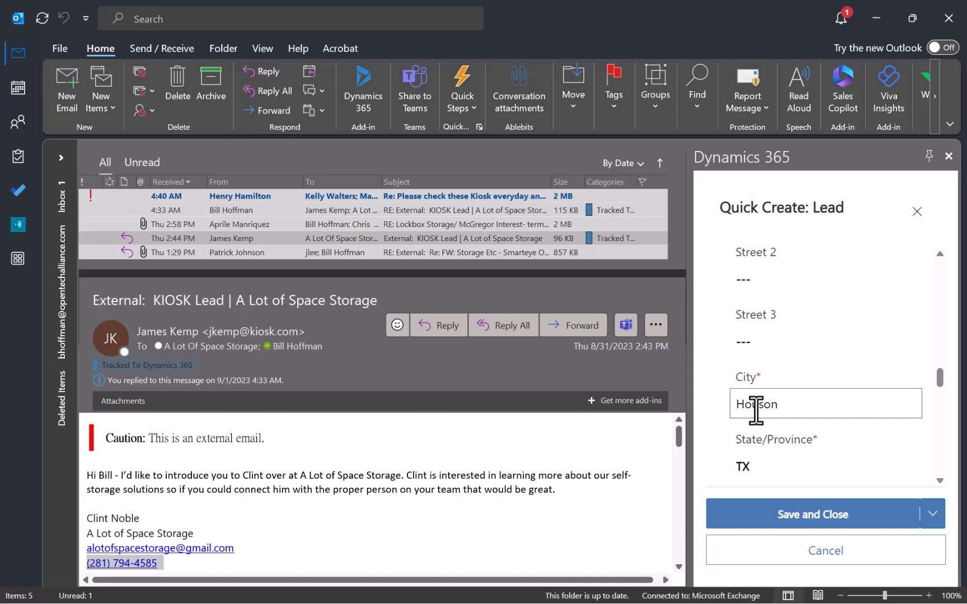
pyautogui.press('BackSpace')
pyautogui.press('BackSpace')
pyautogui.press('BackSpace')
pyautogui.click(715, 399)
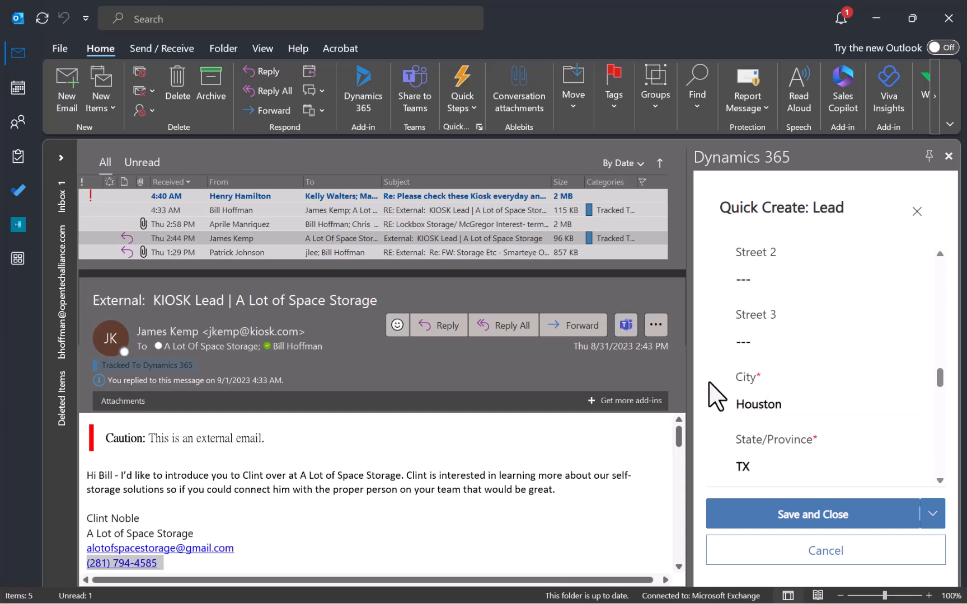
pyautogui.scroll(-2, 730, 409)
pyautogui.scroll(-1, 733, 416)
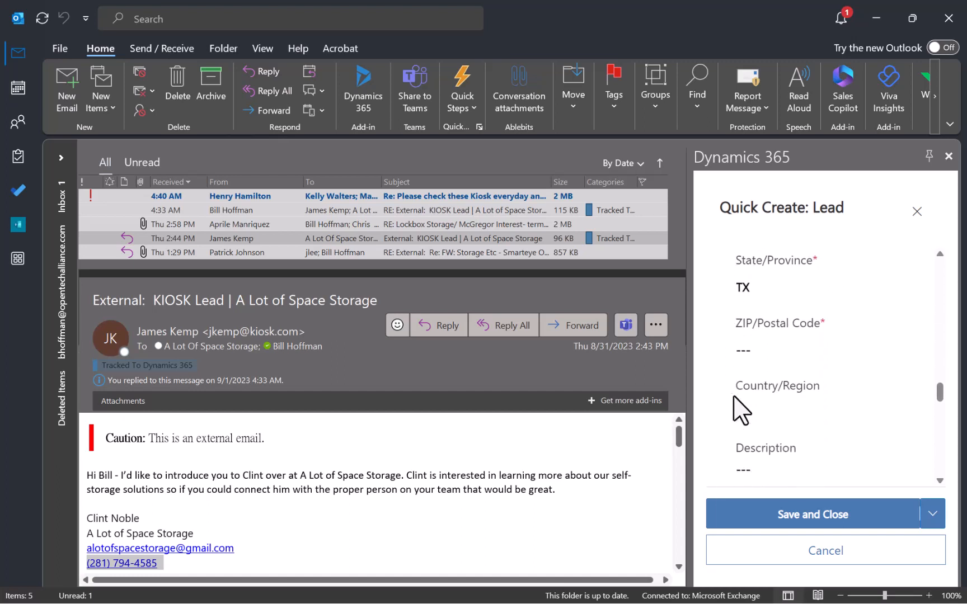
pyautogui.click(752, 357)
pyautogui.write('00000')
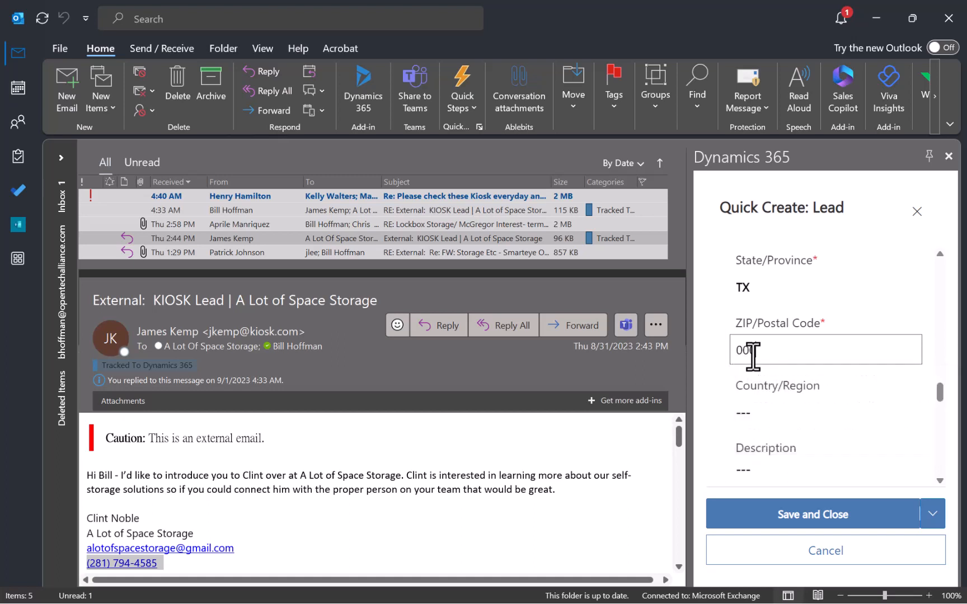
pyautogui.click(711, 350)
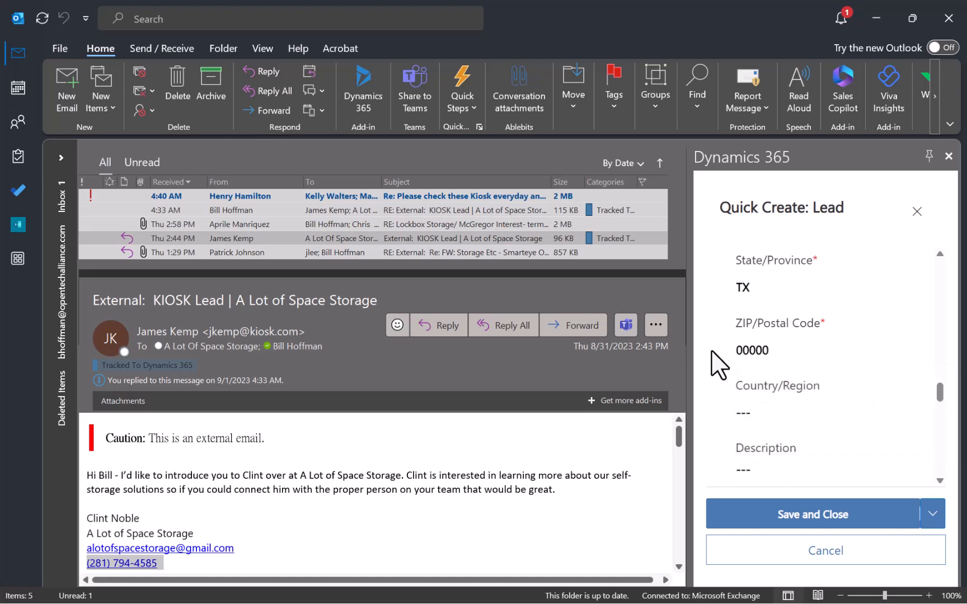
pyautogui.scroll(-2, 415, 512)
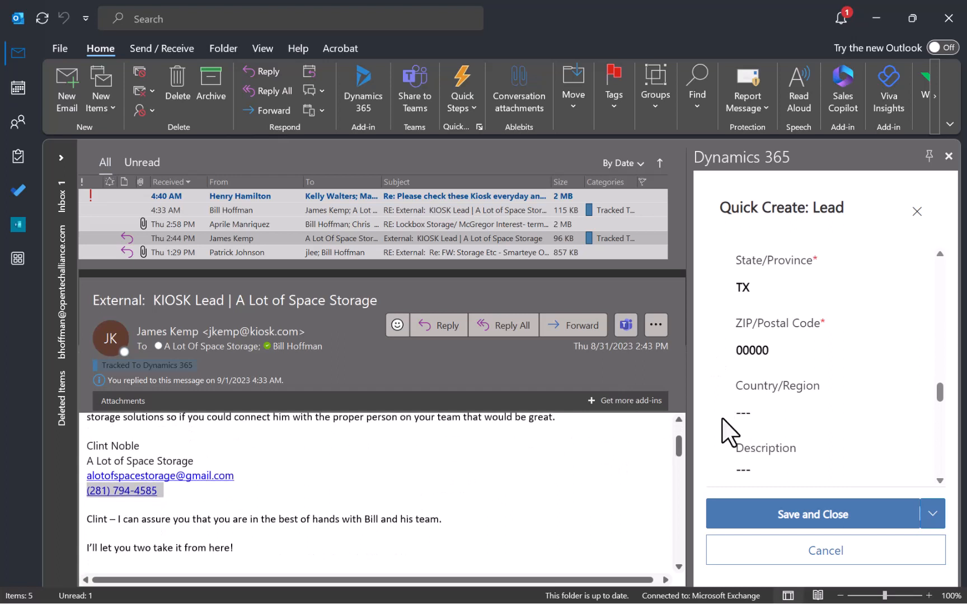
# Under INTERESTS, answer No for Interested Products Confirmed? and Yes for Interested in Kiosks?
pyautogui.scroll(-5, 718, 421)
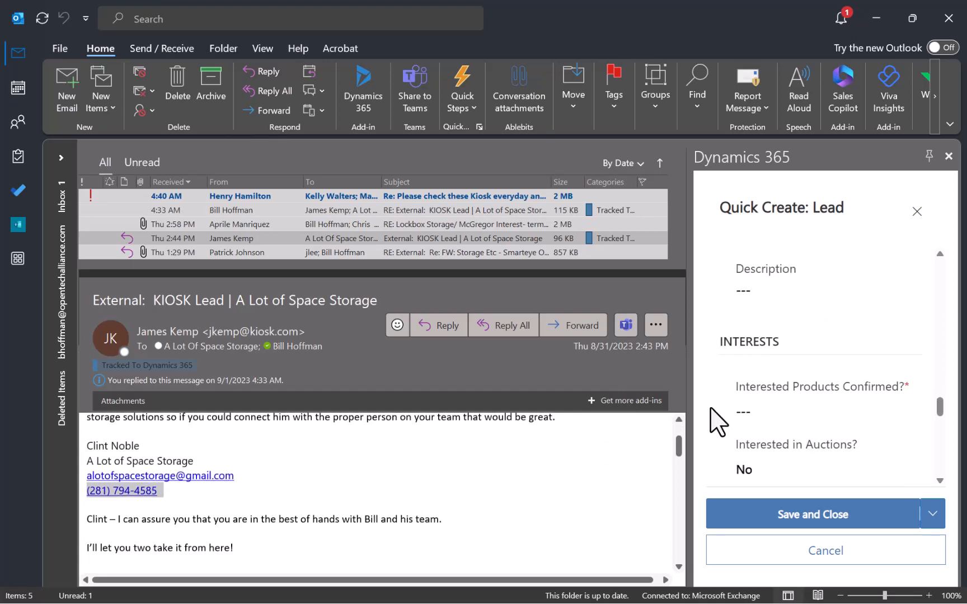
pyautogui.click(765, 352)
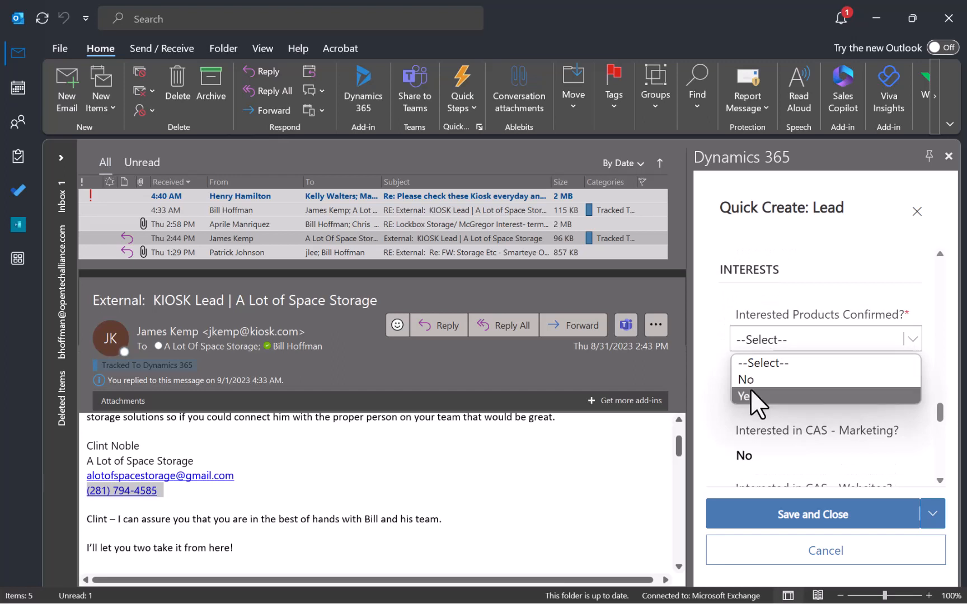
pyautogui.click(754, 382)
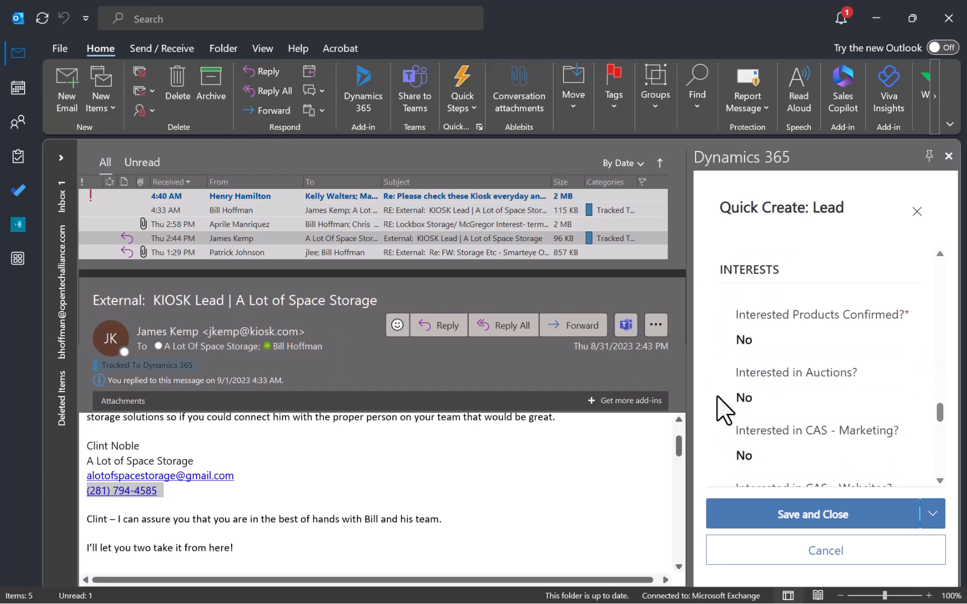
pyautogui.scroll(-3, 722, 413)
pyautogui.scroll(-5, 718, 411)
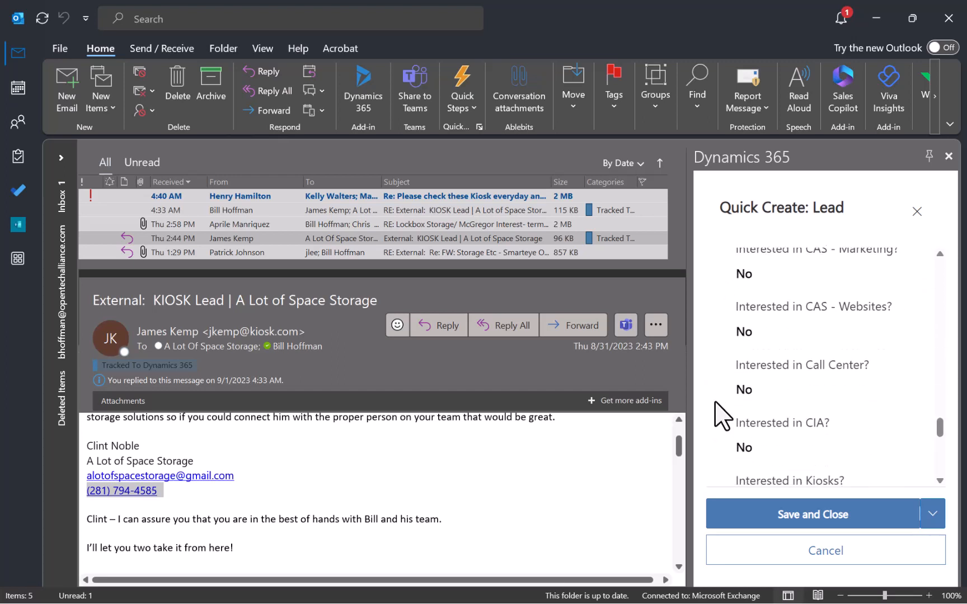
pyautogui.click(751, 364)
pyautogui.click(749, 404)
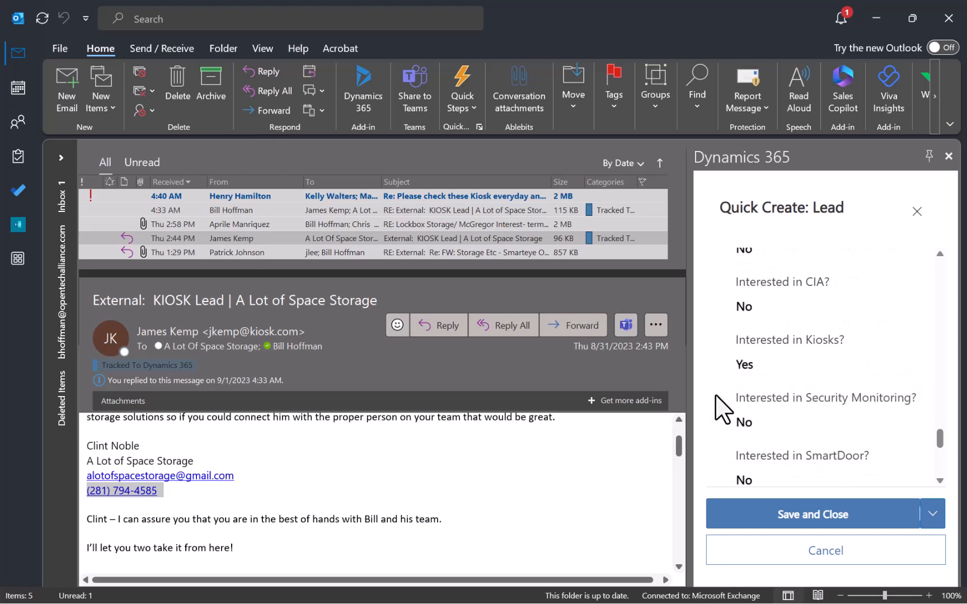
pyautogui.scroll(-3, 716, 397)
pyautogui.scroll(-2, 718, 411)
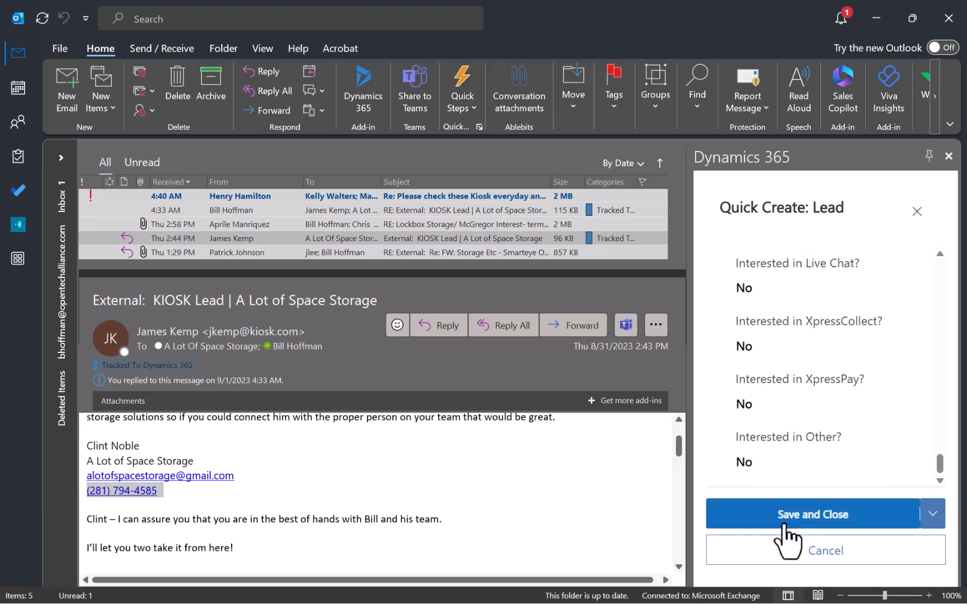
# Save the new lead, open its saved record, check the header details and the more-commands menu.
pyautogui.click(809, 526)
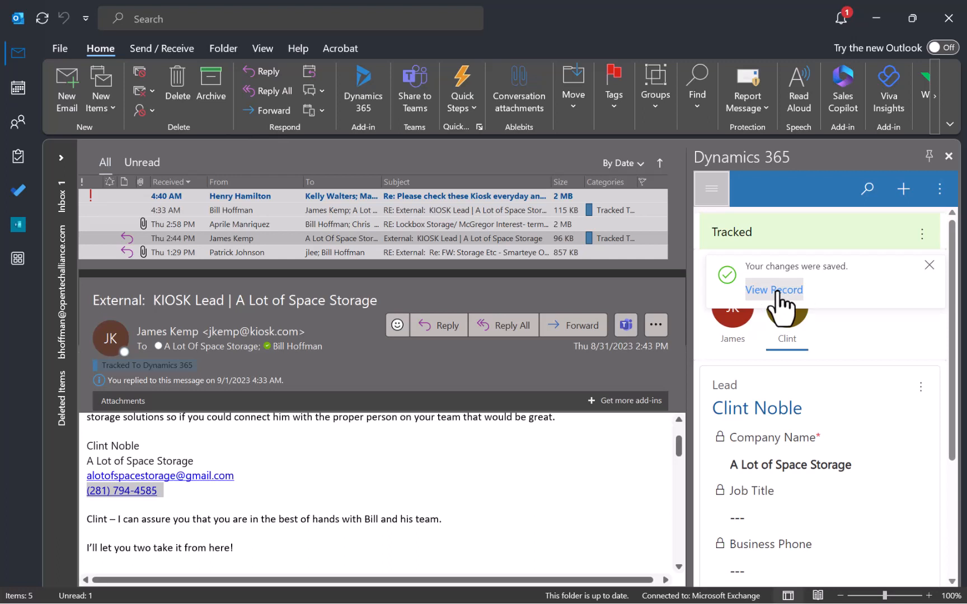
pyautogui.click(778, 289)
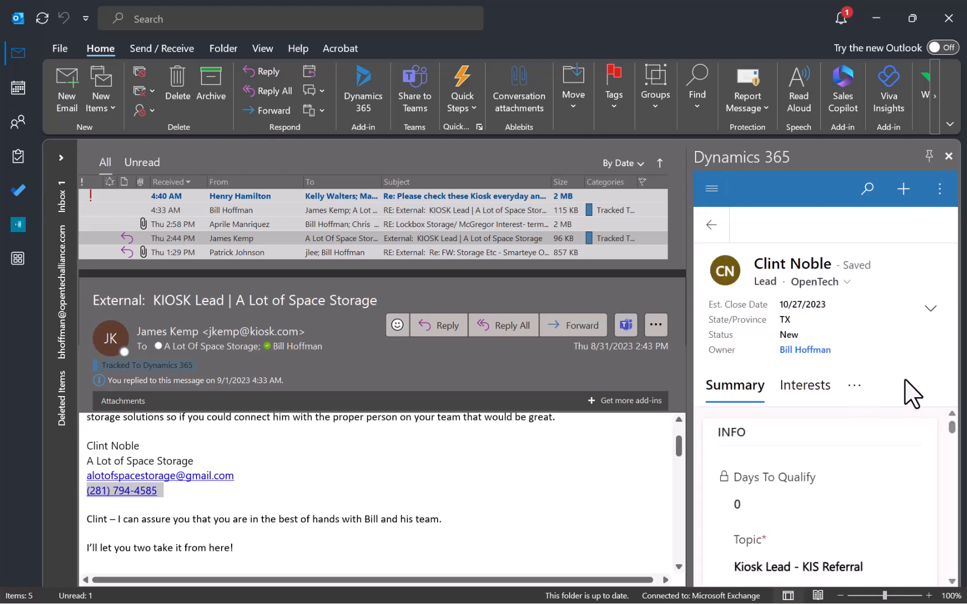
pyautogui.click(929, 310)
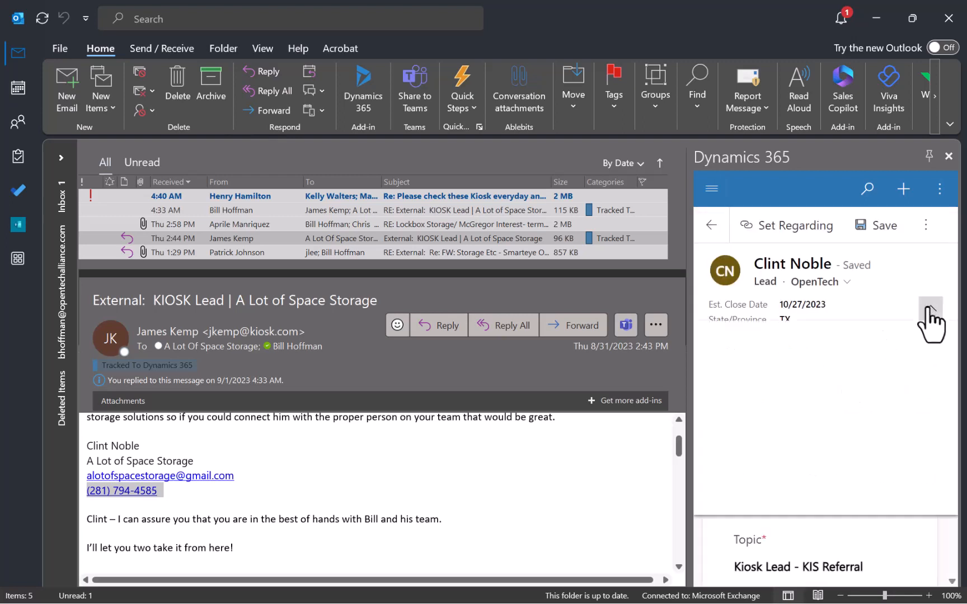
pyautogui.click(912, 280)
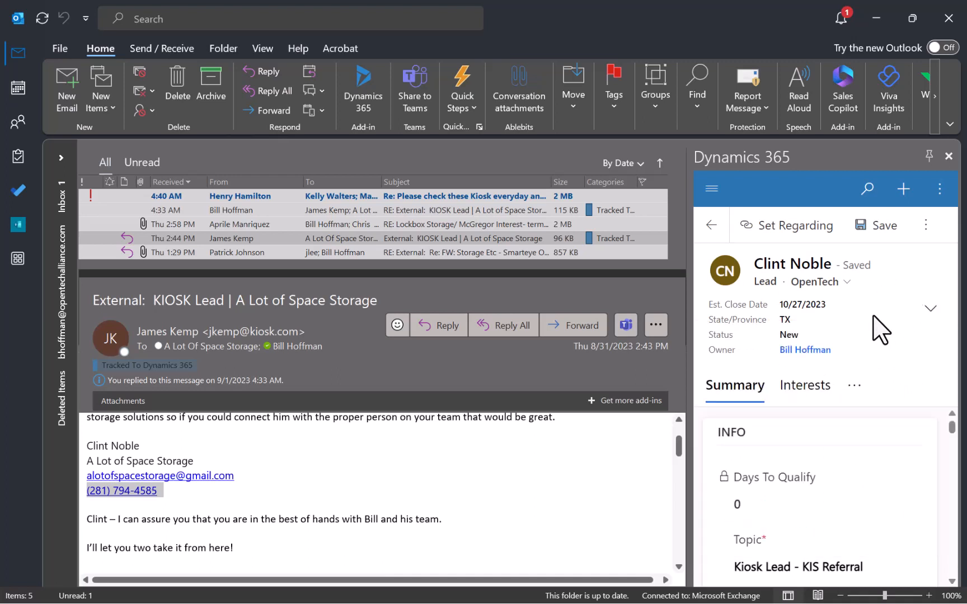
pyautogui.click(798, 230)
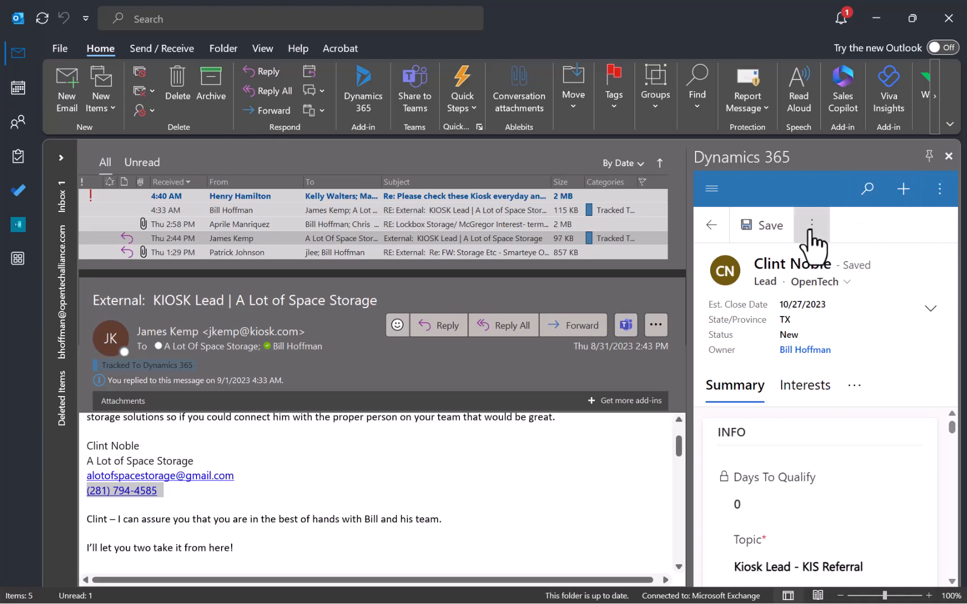
pyautogui.click(810, 227)
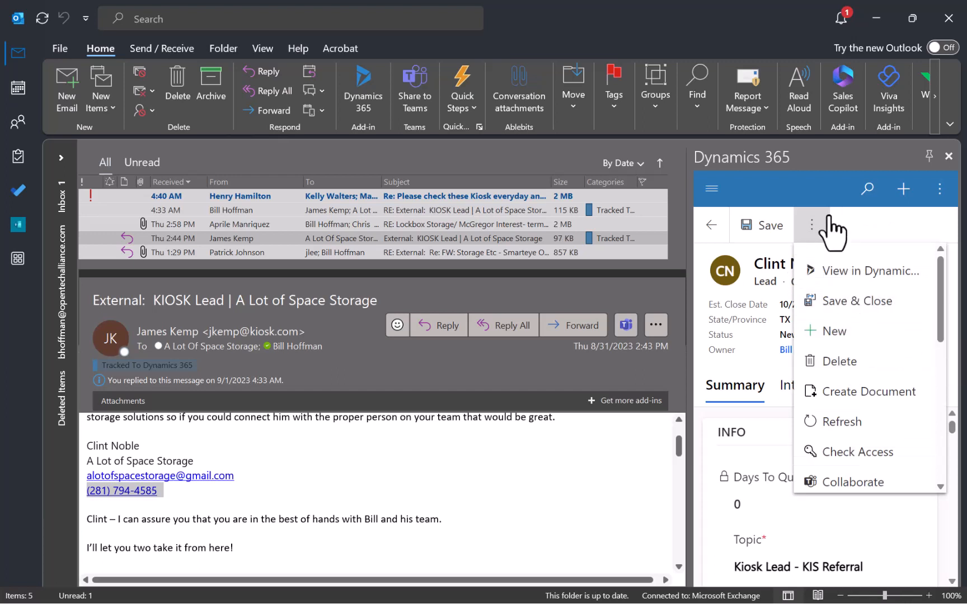
# Browse the lead's related record views, then return to the email's tracked-regarding summary.
pyautogui.click(872, 224)
pyautogui.scroll(-1, 871, 436)
pyautogui.scroll(-6, 871, 436)
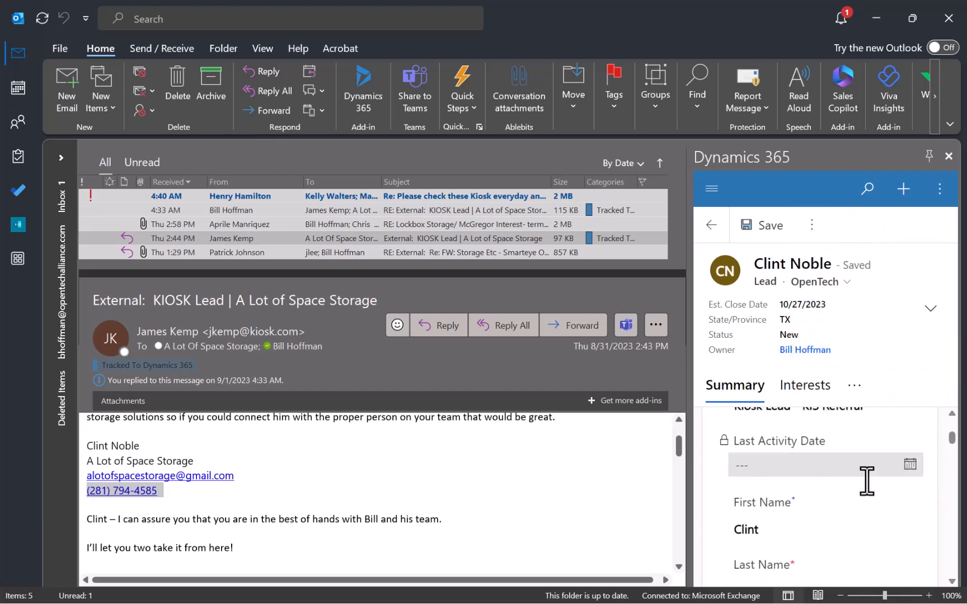
pyautogui.click(851, 387)
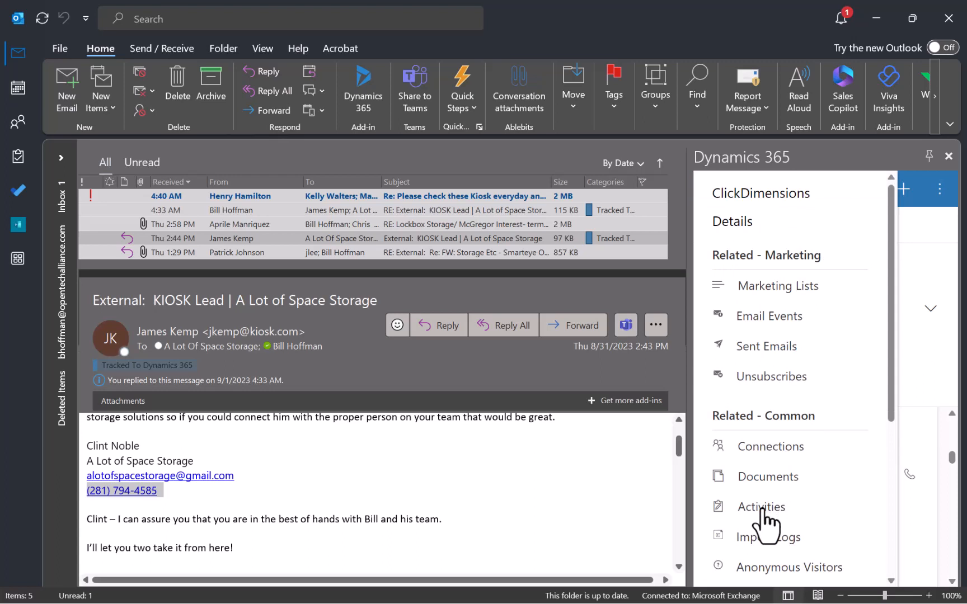
pyautogui.scroll(-1, 831, 398)
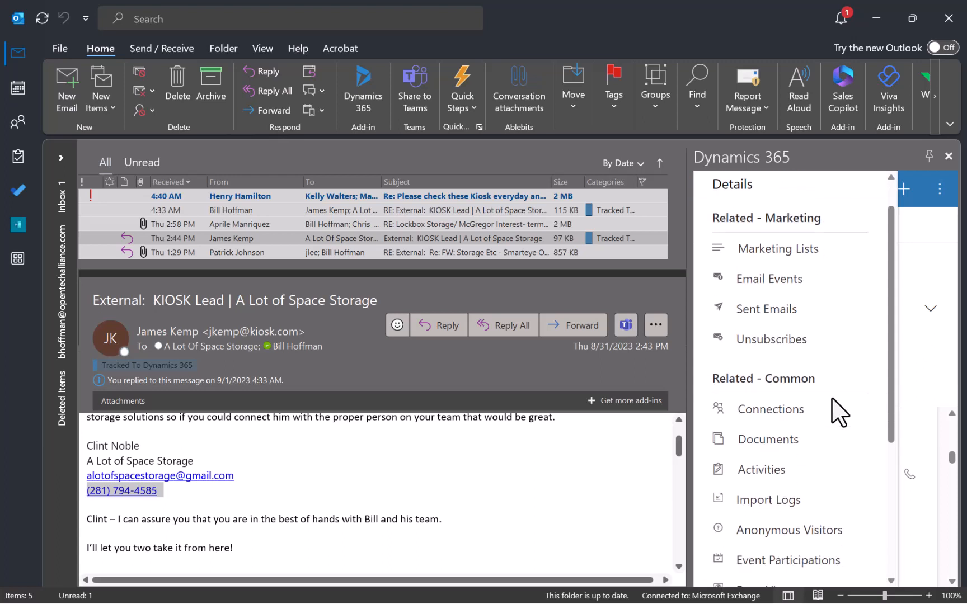
pyautogui.scroll(-5, 831, 397)
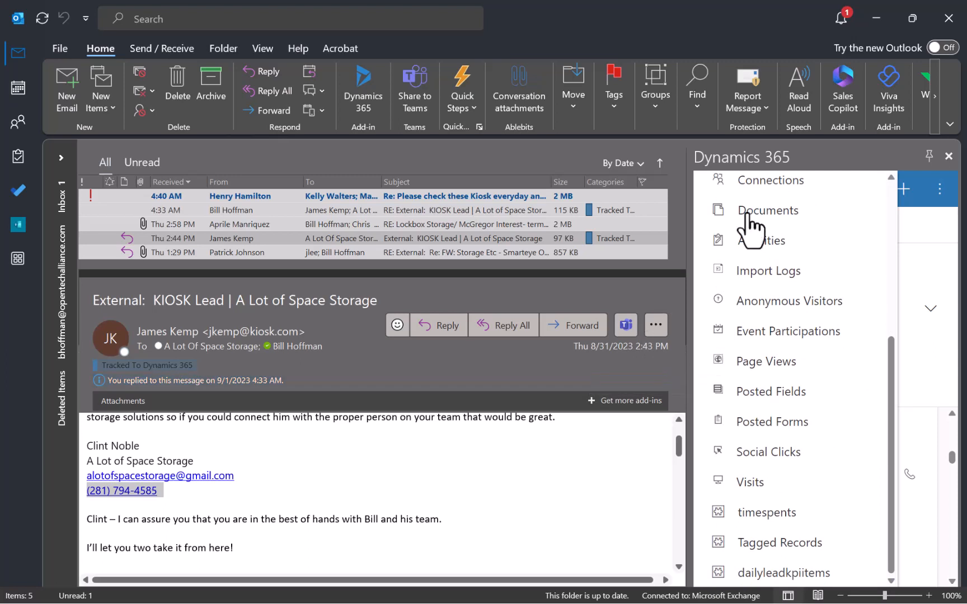
pyautogui.click(929, 265)
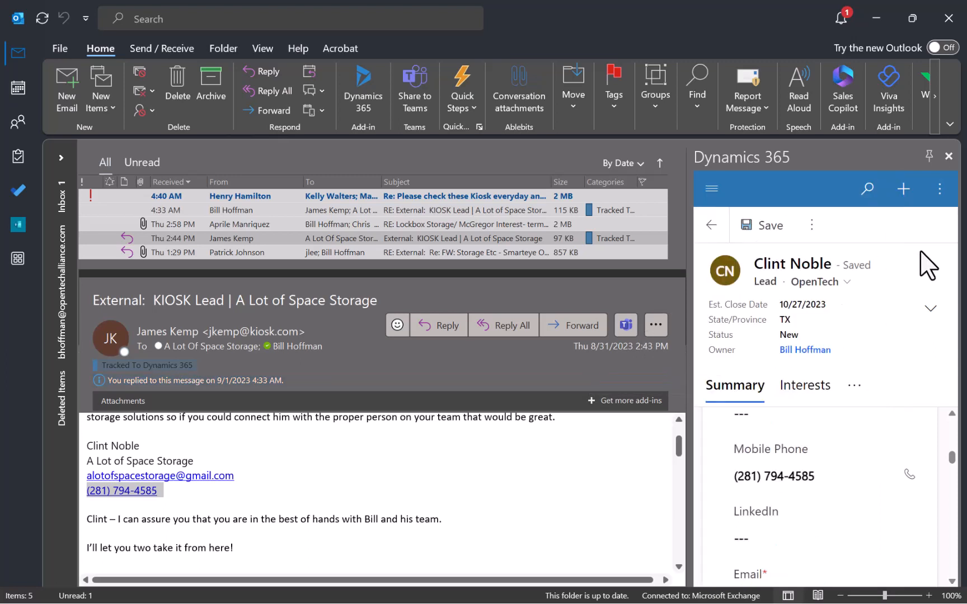
pyautogui.click(710, 226)
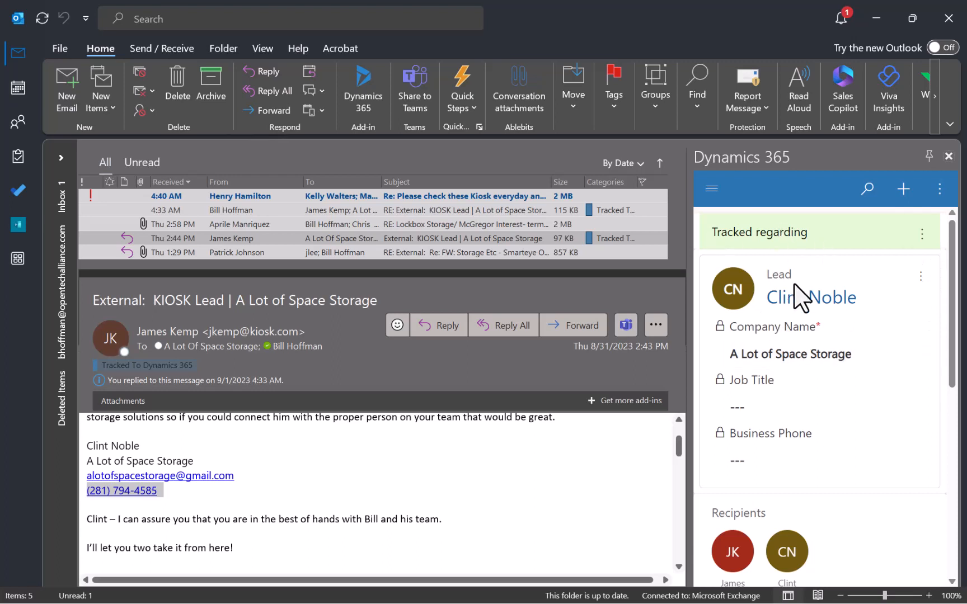
# Add a task to the lead, with a subject about following up with the contact's Introduction email.
pyautogui.click(920, 277)
pyautogui.click(839, 323)
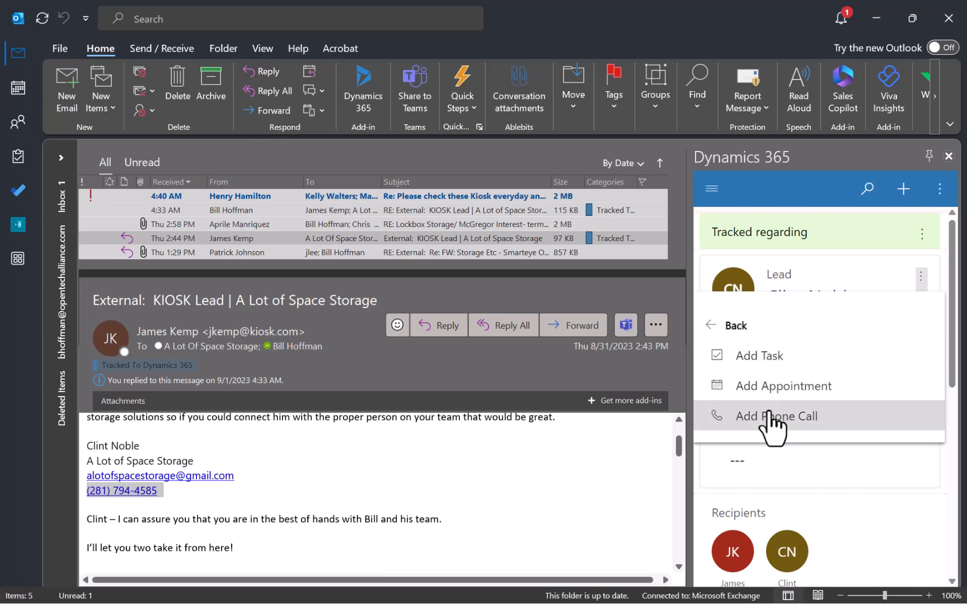
pyautogui.click(760, 356)
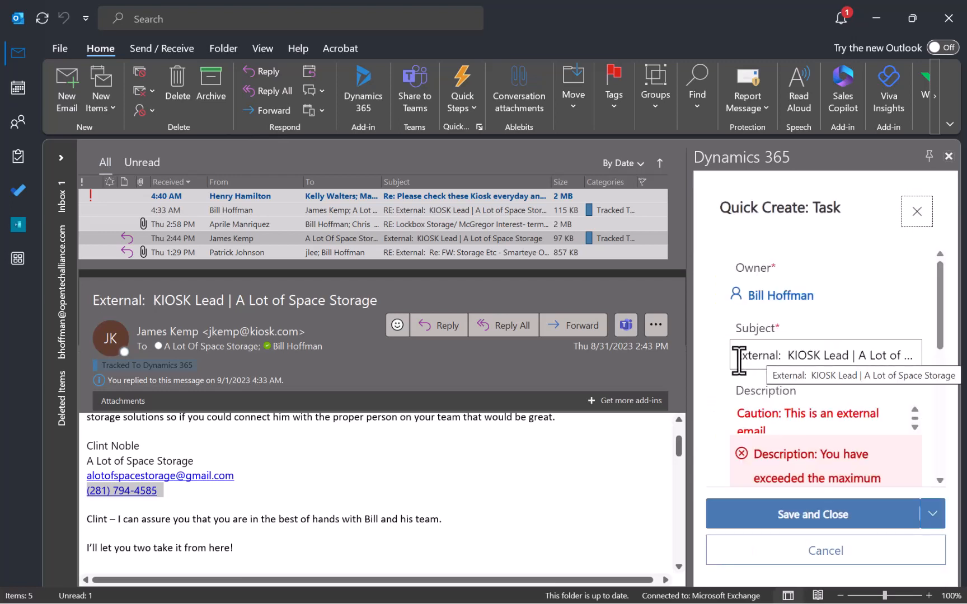
pyautogui.moveTo(733, 355); pyautogui.dragTo(960, 356)
pyautogui.write('follwo')
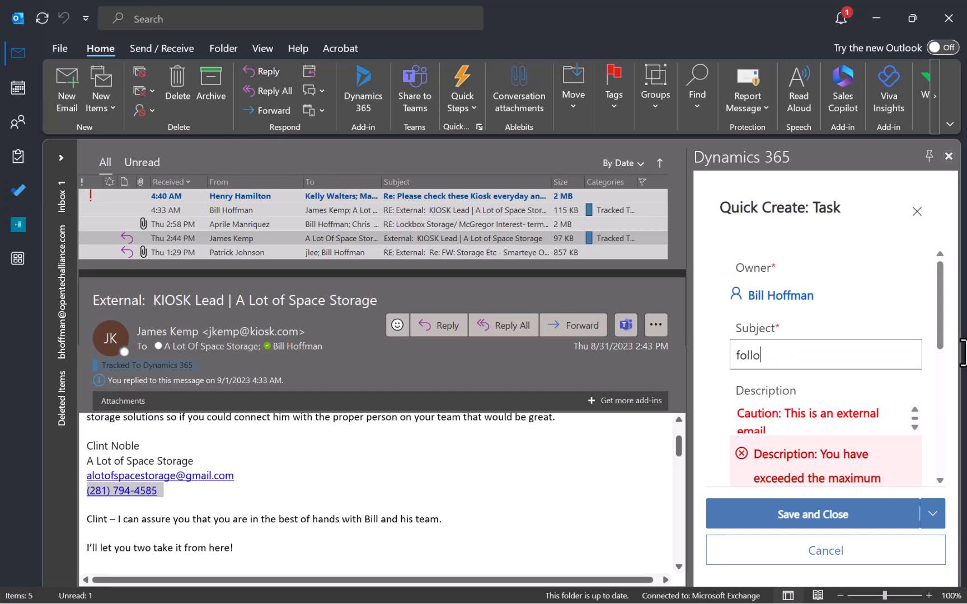
pyautogui.write(' with ')
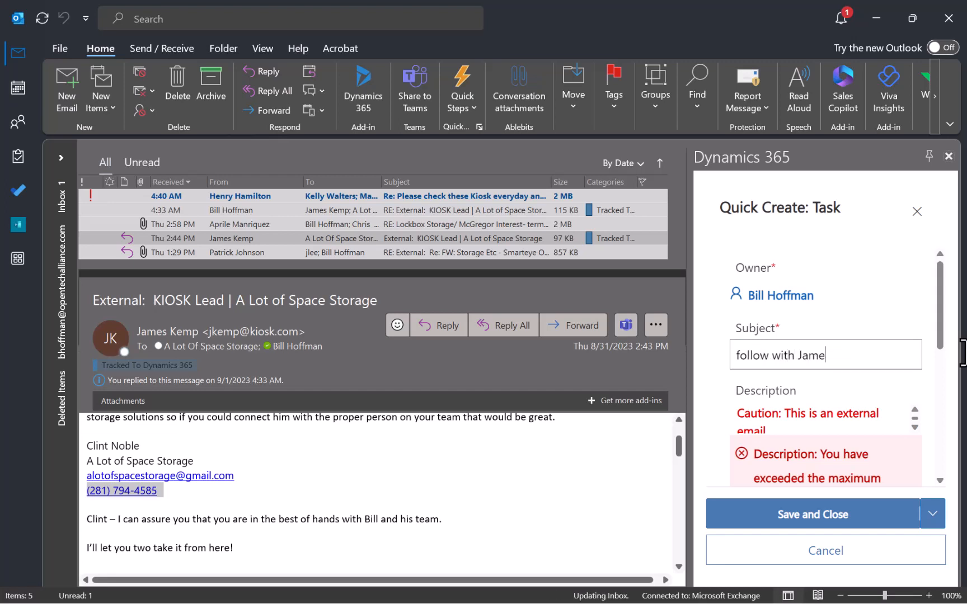
pyautogui.write('Jame')
pyautogui.press('BackSpace')
pyautogui.press('BackSpace')
pyautogui.press('BackSpace')
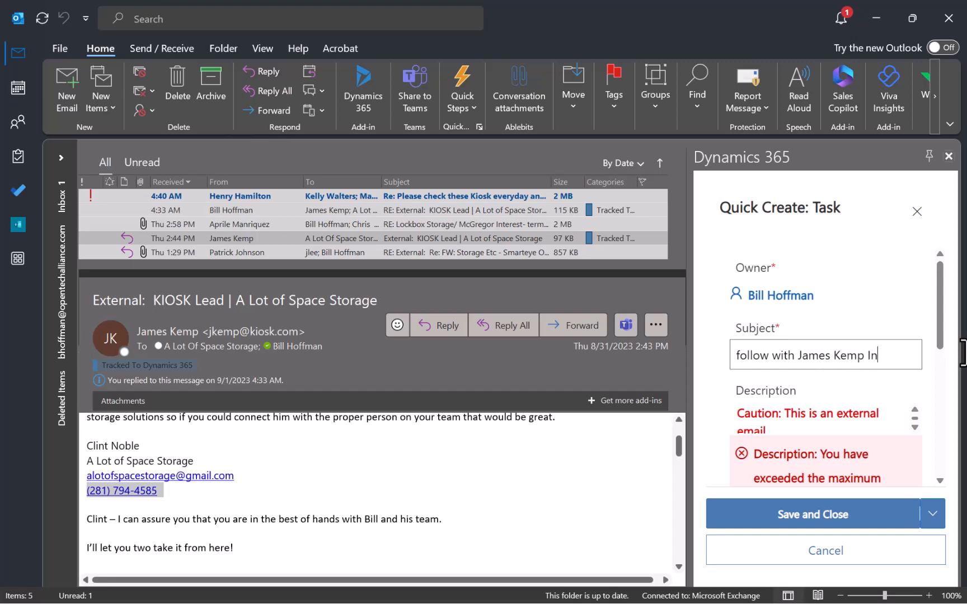
pyautogui.write('troducti')
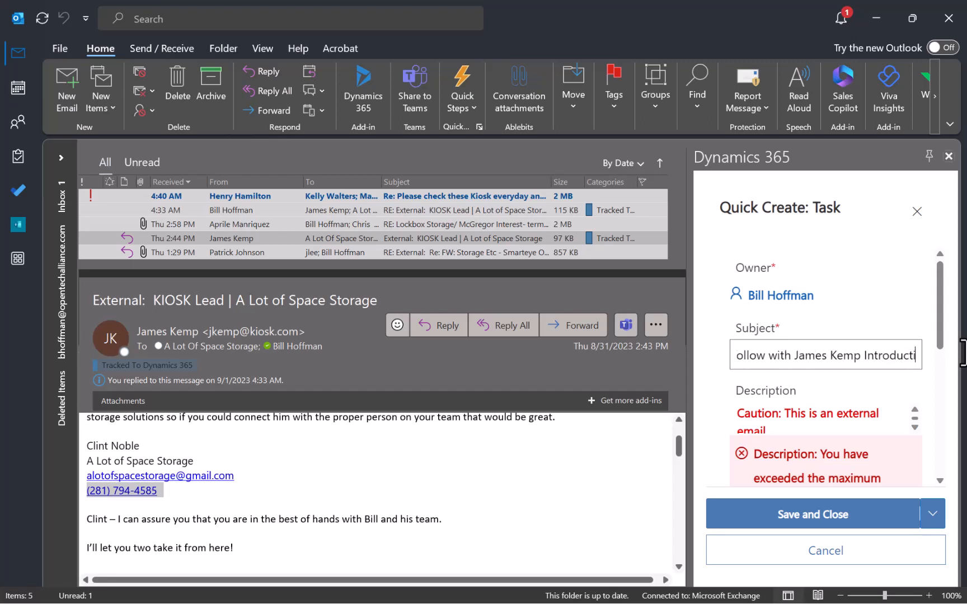
pyautogui.write('on email')
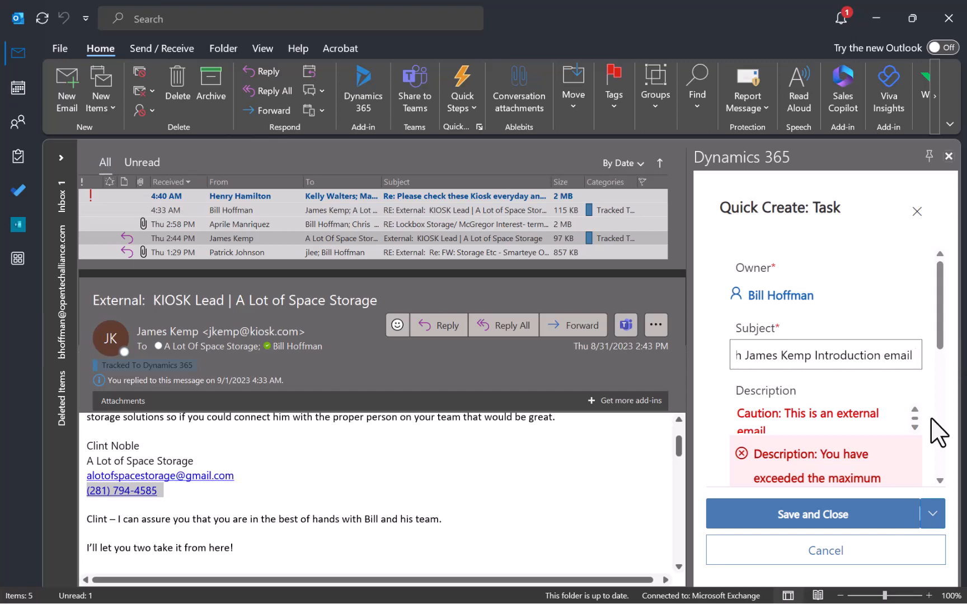
# Scroll to the end of the prefilled task description and place the cursor there.
pyautogui.click(913, 428)
pyautogui.click(913, 428)
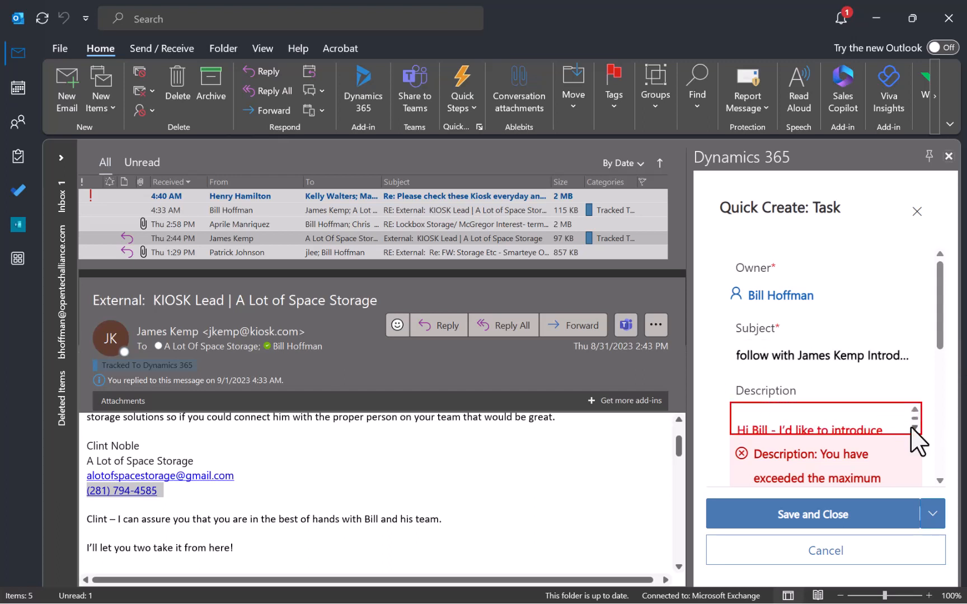
pyautogui.click(912, 428)
pyautogui.click(912, 428)
pyautogui.click(913, 428)
pyautogui.click(912, 429)
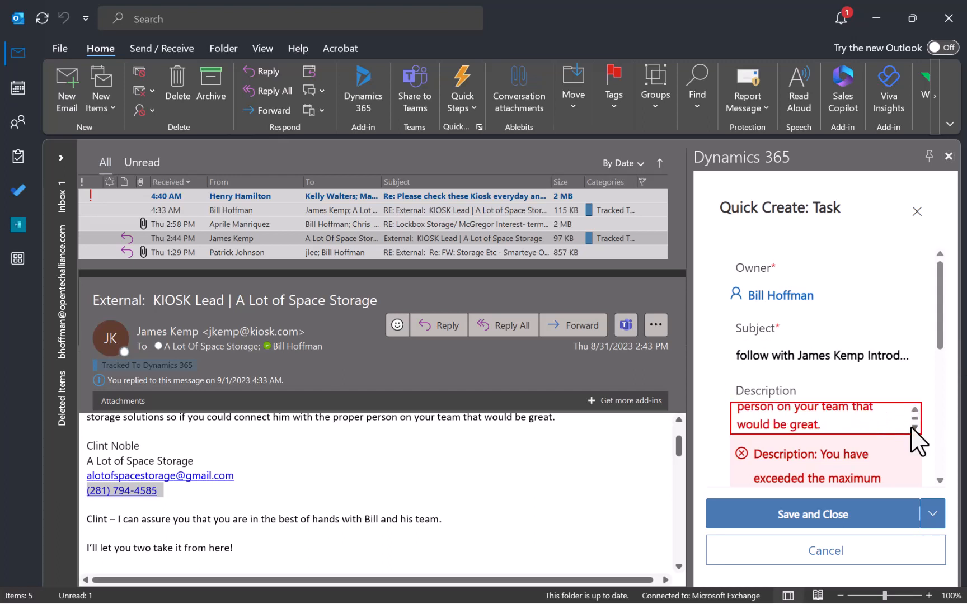
pyautogui.click(912, 428)
pyautogui.click(913, 428)
pyautogui.click(912, 428)
pyautogui.click(912, 429)
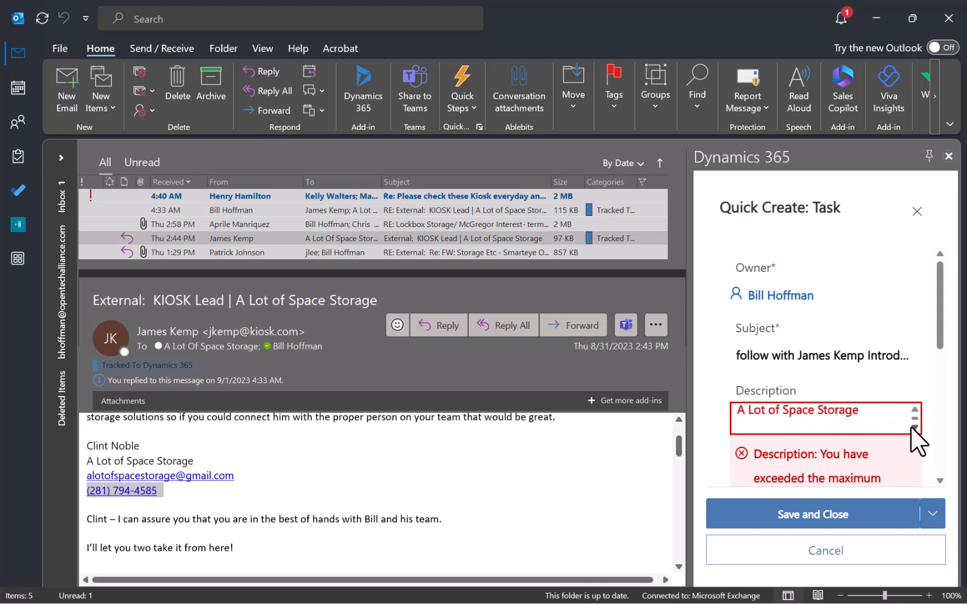
pyautogui.click(912, 428)
pyautogui.click(912, 428)
pyautogui.click(912, 429)
pyautogui.click(913, 428)
pyautogui.click(913, 428)
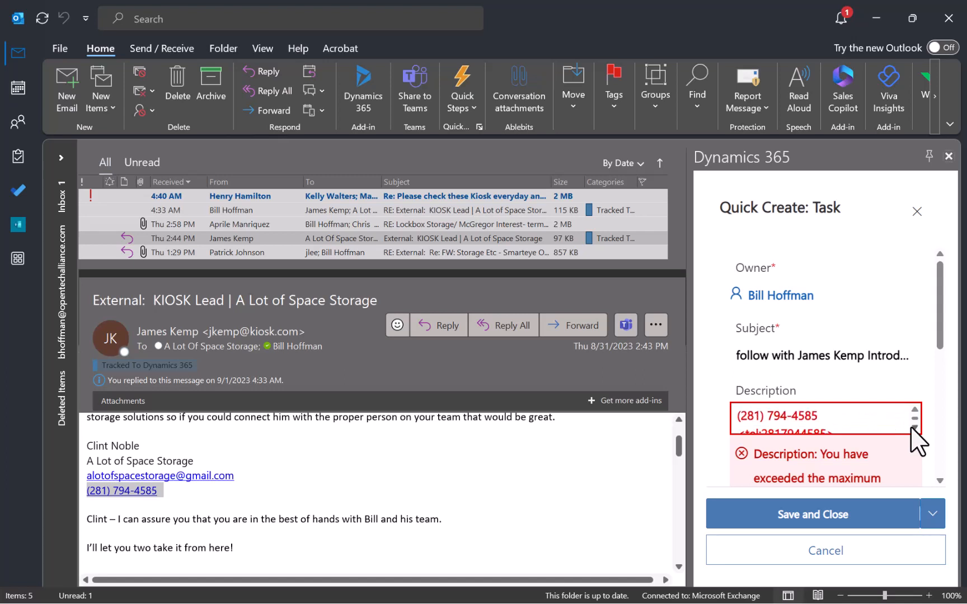
pyautogui.click(912, 428)
pyautogui.click(912, 429)
pyautogui.click(740, 409)
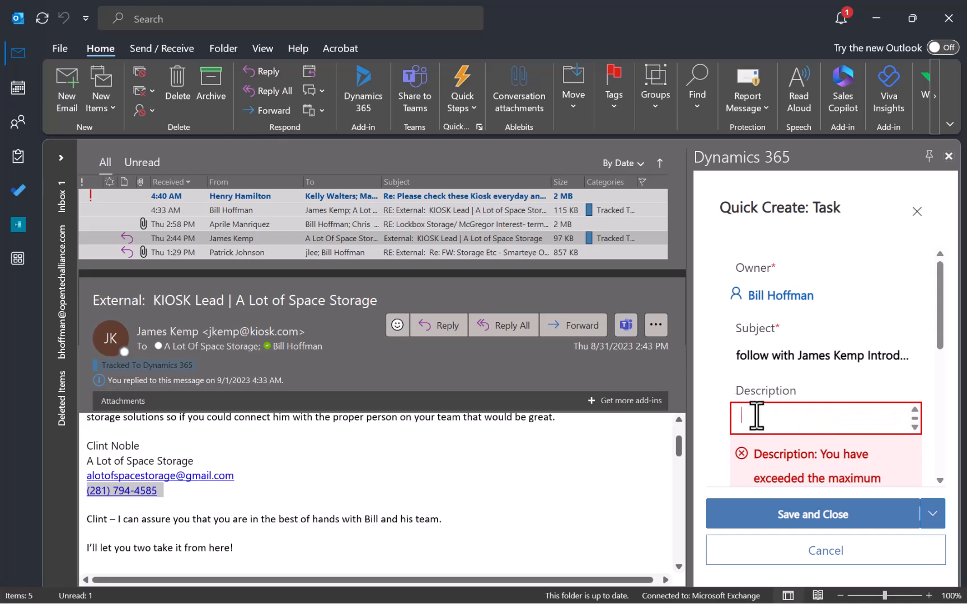
# Replace the task description text with the lead's pasted phone number.
pyautogui.scroll(-5, 756, 417)
pyautogui.hotkey('shift', 'Down')
pyautogui.hotkey('shift', 'Down')
pyautogui.hotkey('shift', 'Down')
pyautogui.hotkey('shift', 'Down')
pyautogui.hotkey('shift', 'Down')
pyautogui.hotkey('shift', 'Down')
pyautogui.hotkey('shift', 'Down')
pyautogui.hotkey('shift', 'Down')
pyautogui.hotkey('shift', 'Down')
pyautogui.hotkey('shift', 'Down')
pyautogui.hotkey('shift', 'Down')
pyautogui.hotkey('shift', 'Down')
pyautogui.hotkey('shift', 'Down')
pyautogui.hotkey('shift', 'Down')
pyautogui.hotkey('shift', 'Down')
pyautogui.hotkey('shift', 'Down')
pyautogui.hotkey('shift', 'Down')
pyautogui.hotkey('shift', 'Down')
pyautogui.hotkey('shift', 'Down')
pyautogui.hotkey('shift', 'Down')
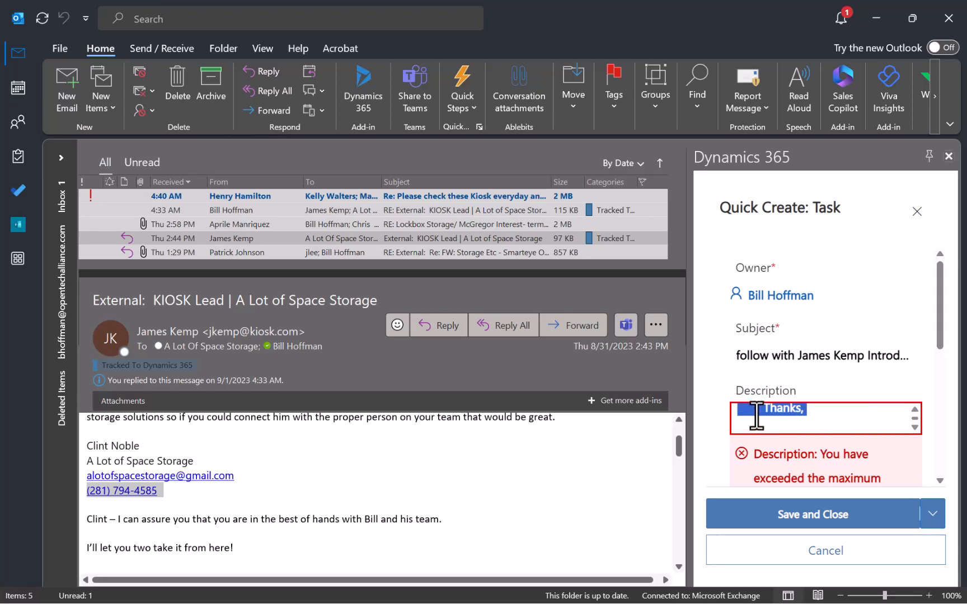
pyautogui.press('Delete')
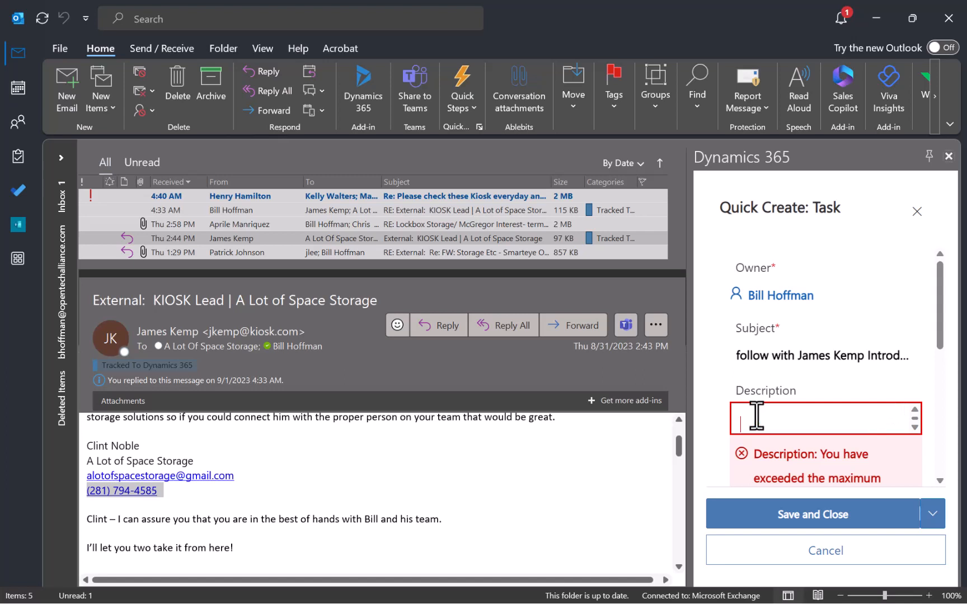
pyautogui.hotkey('ctrl', 'v')
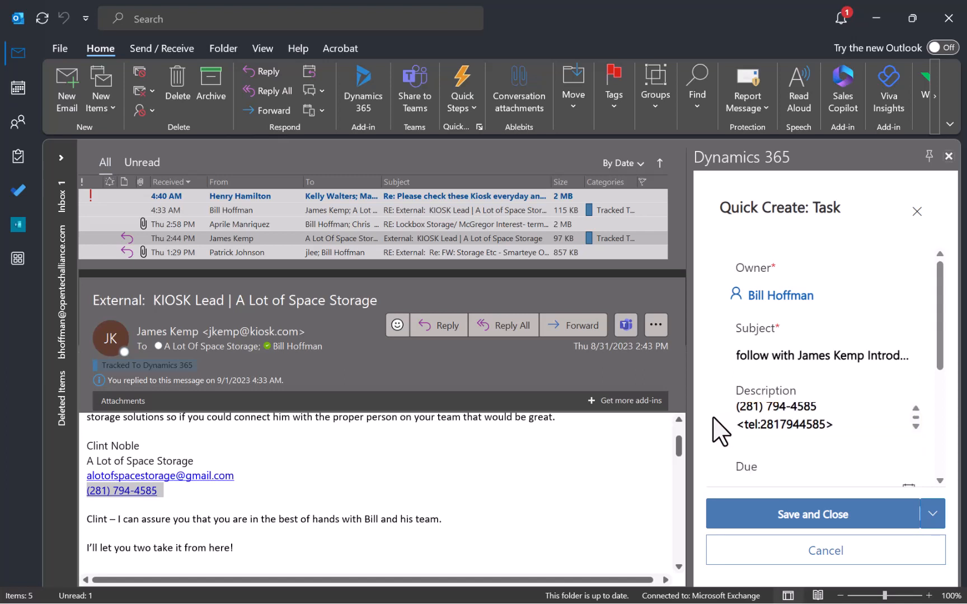
# Set the task's due date to 9/1/2023 at 10:00 AM.
pyautogui.scroll(-2, 721, 431)
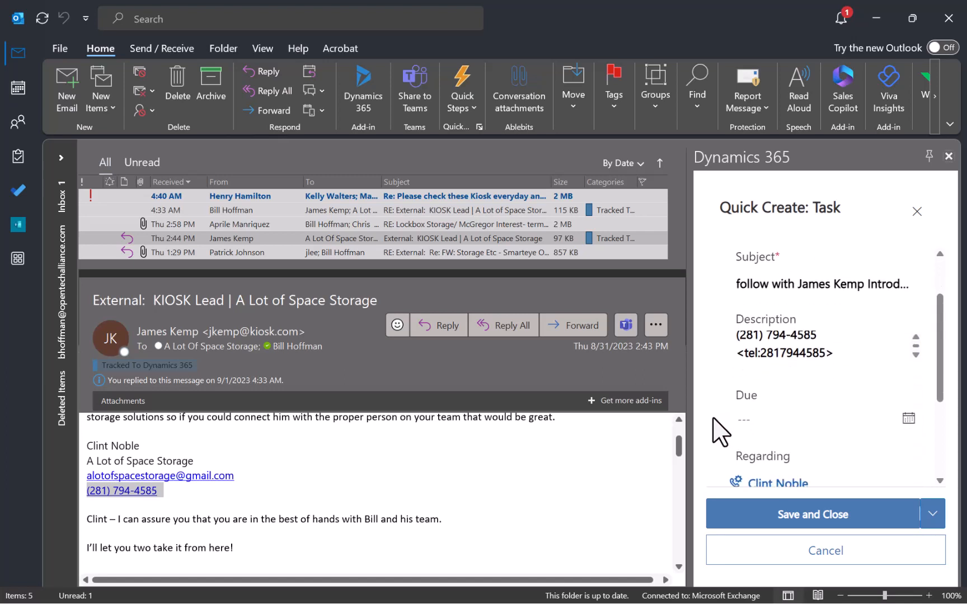
pyautogui.click(907, 419)
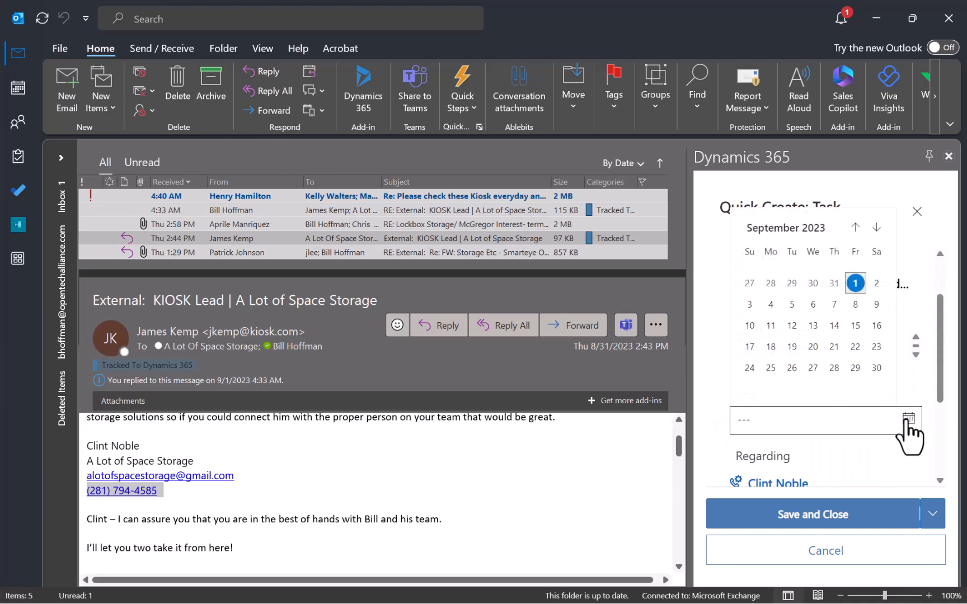
pyautogui.click(855, 283)
pyautogui.scroll(-1, 858, 421)
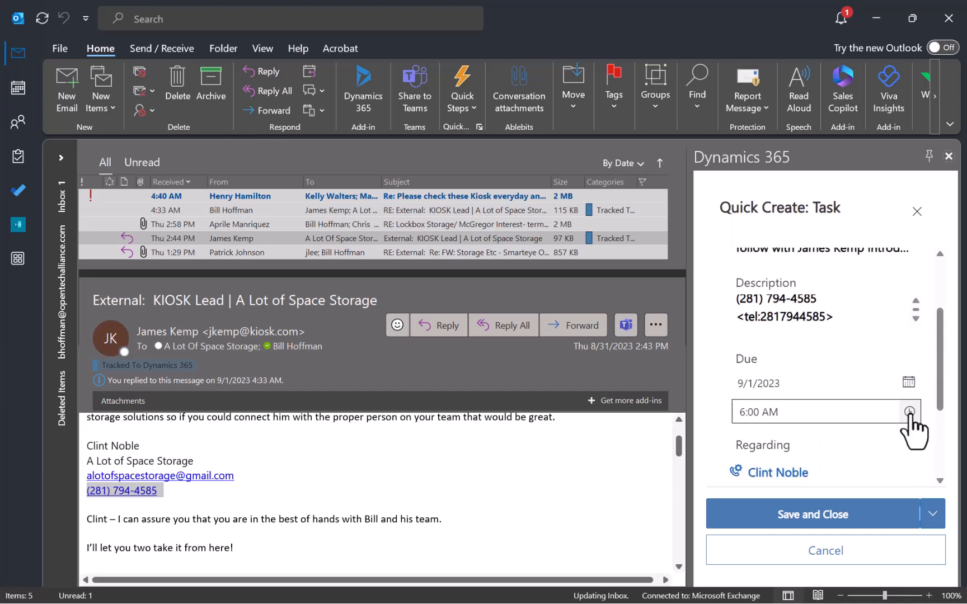
pyautogui.click(909, 412)
pyautogui.scroll(-5, 833, 386)
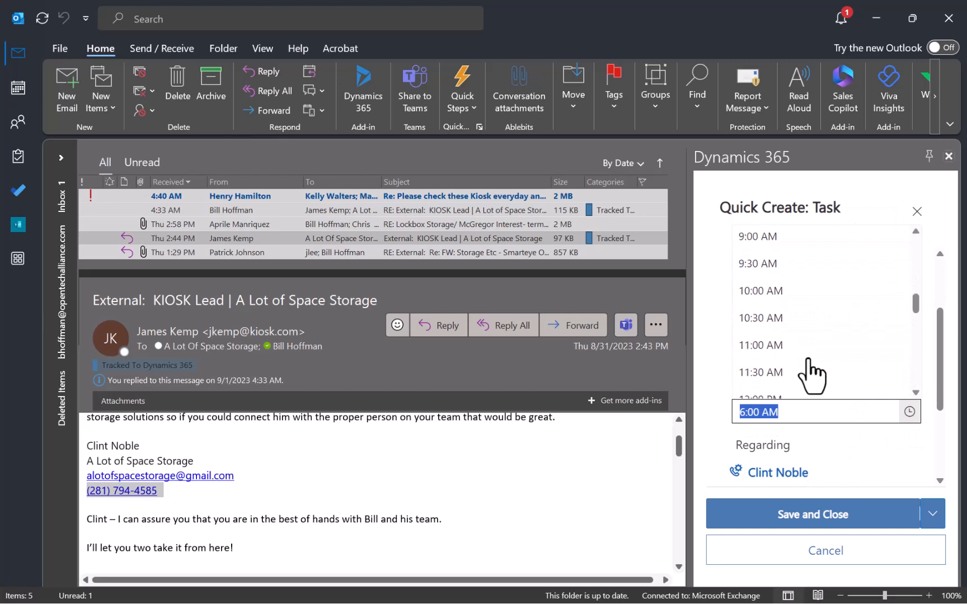
pyautogui.click(778, 291)
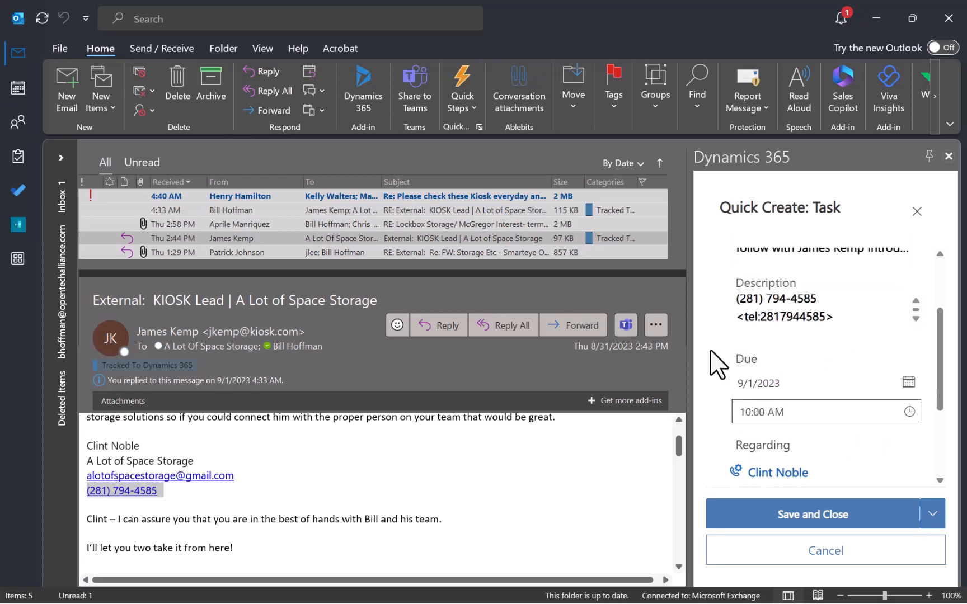
# Set the task priority to High and save the task.
pyautogui.scroll(-3, 719, 431)
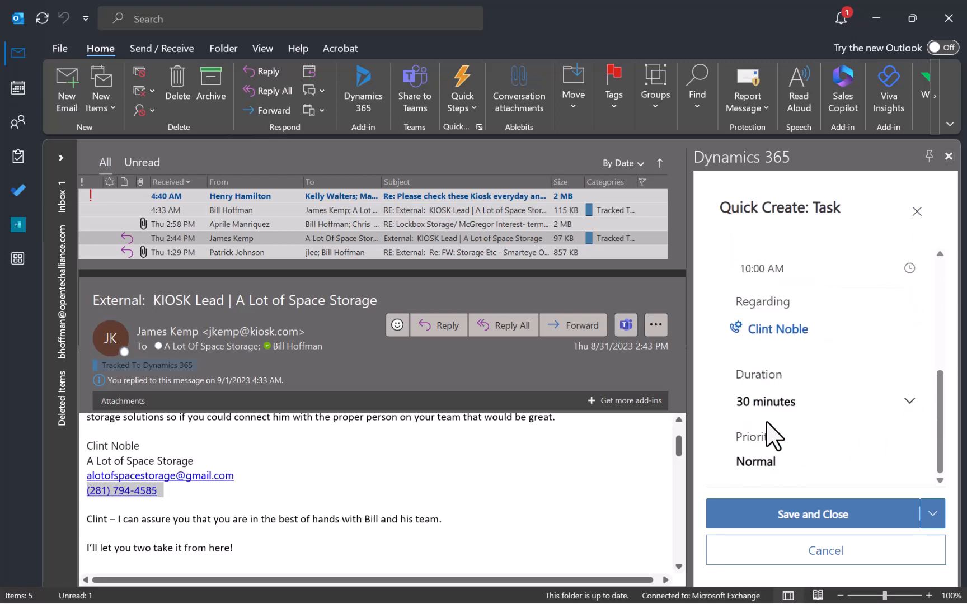
pyautogui.click(798, 464)
pyautogui.click(770, 534)
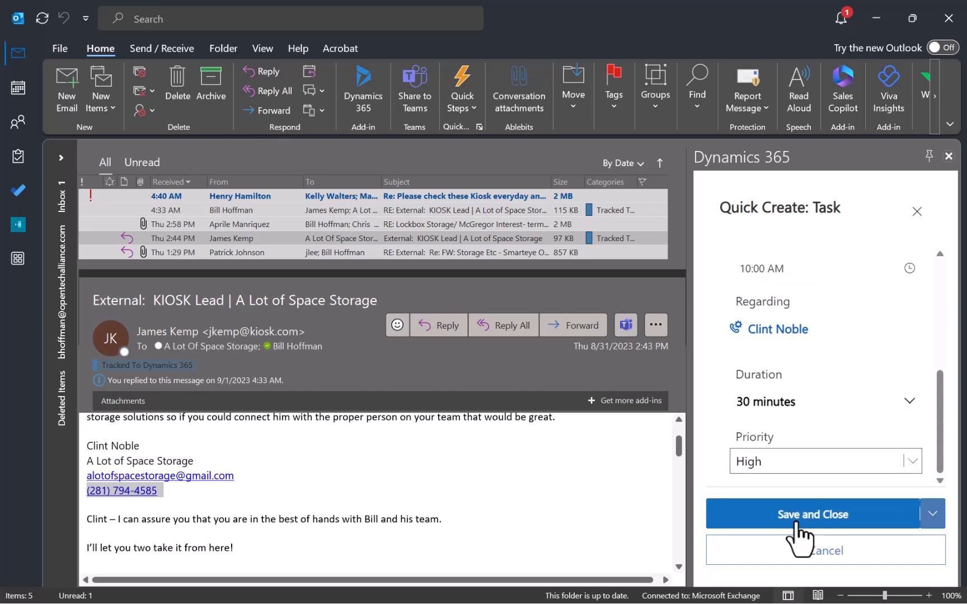
pyautogui.click(804, 518)
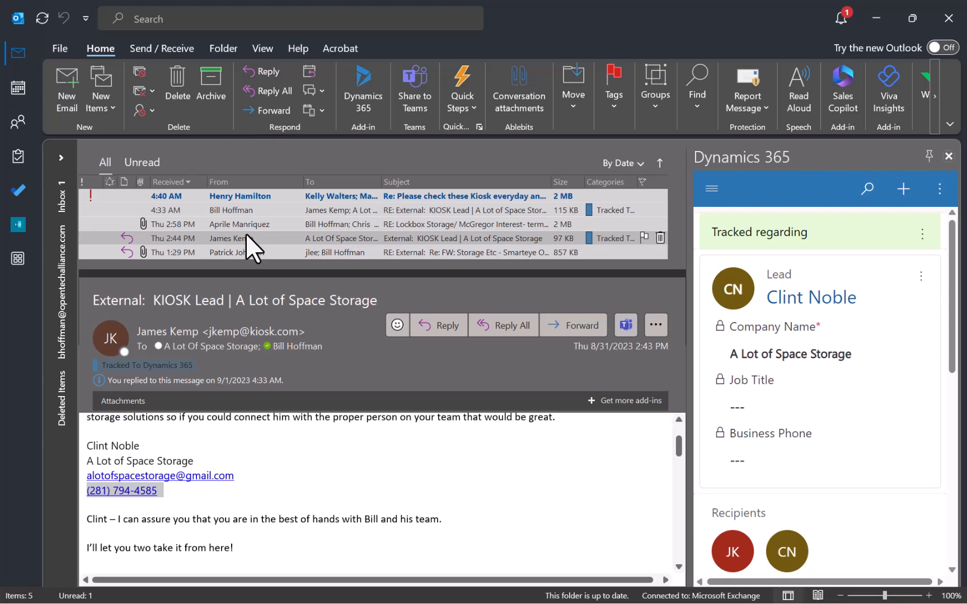
# Once the task has saved, capture a screenshot of the tracked lead view and press Escape.
pyautogui.press('Print')
pyautogui.press('Escape')
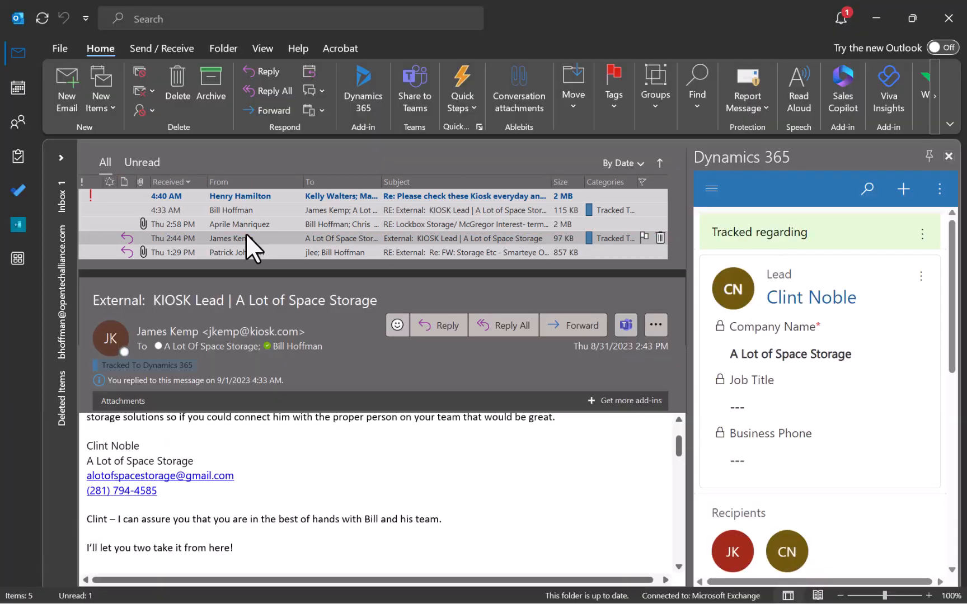